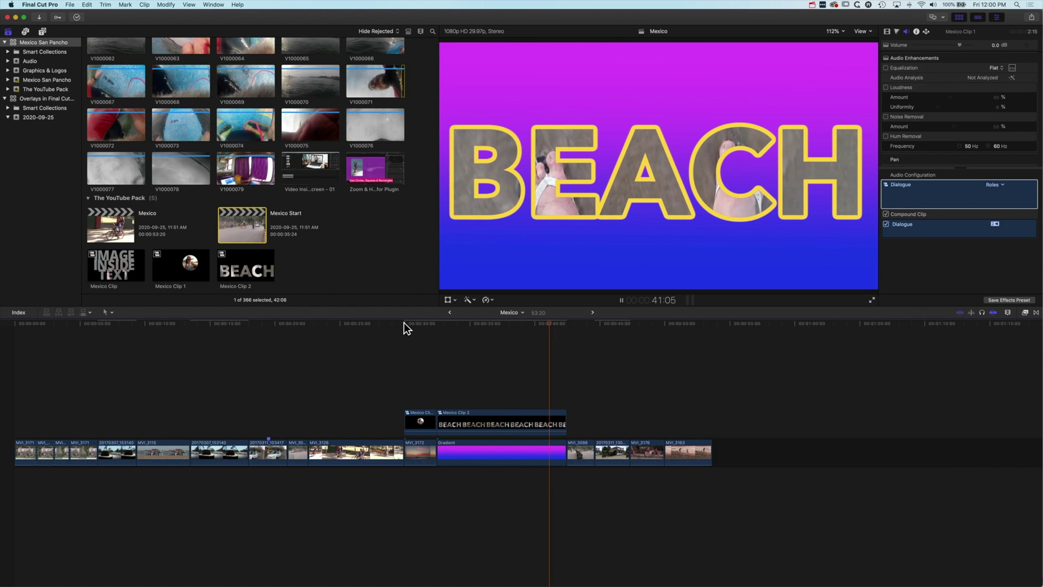
- Stop playback of the BEACH title preview
key("space")
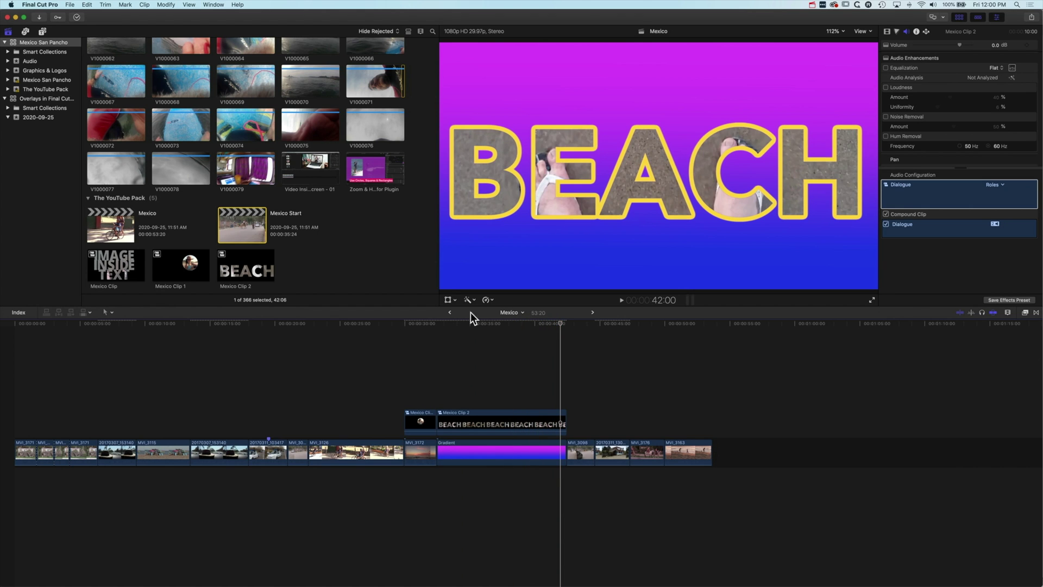
- In the Mexico Start project, move MVI_3172 to the start of the storyline, leaving MVI_3150 connected above
left_click(592, 312)
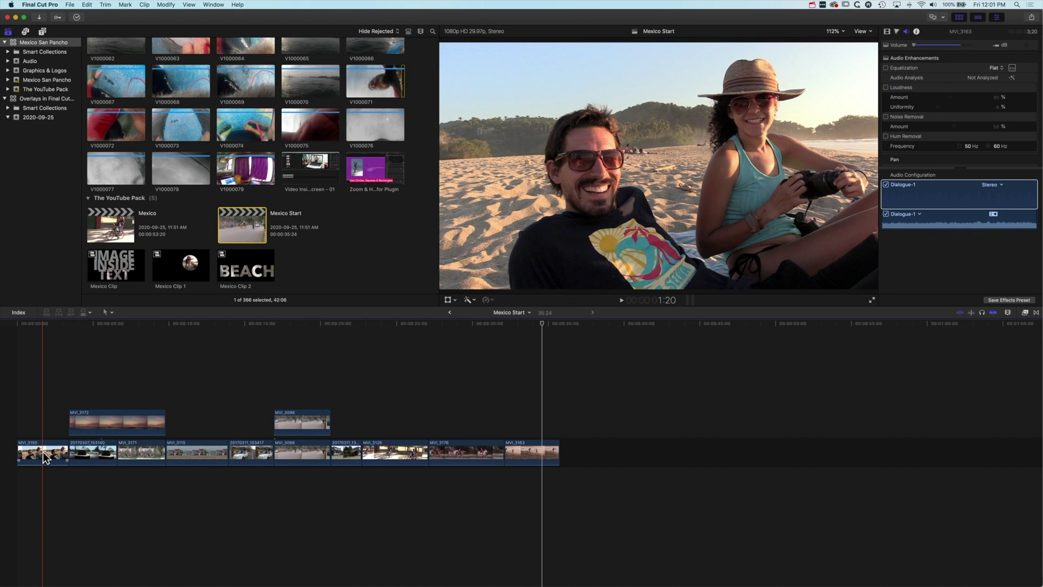
key("space")
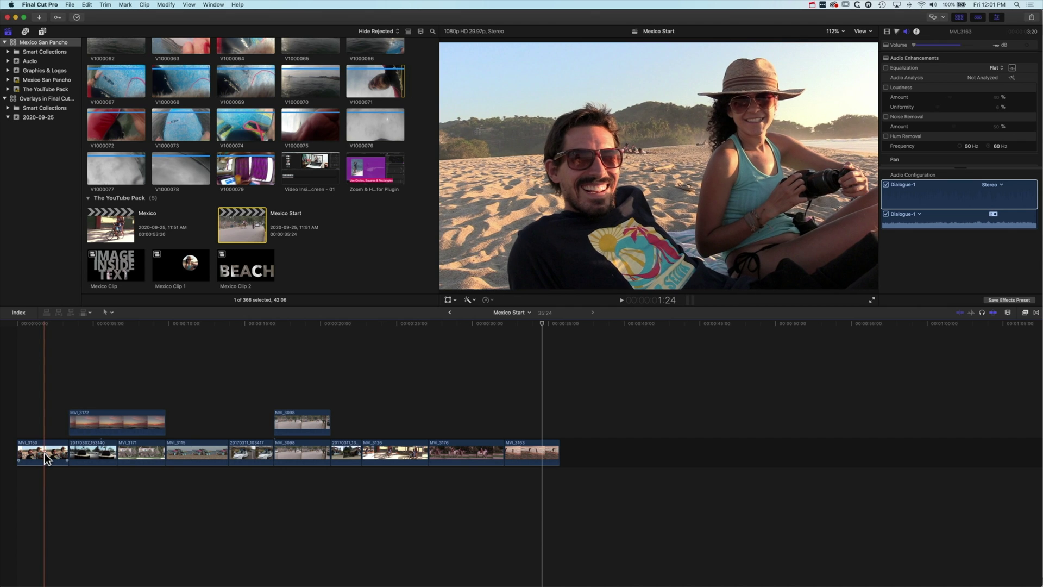
left_click_drag(94, 425, 83, 446)
key("space")
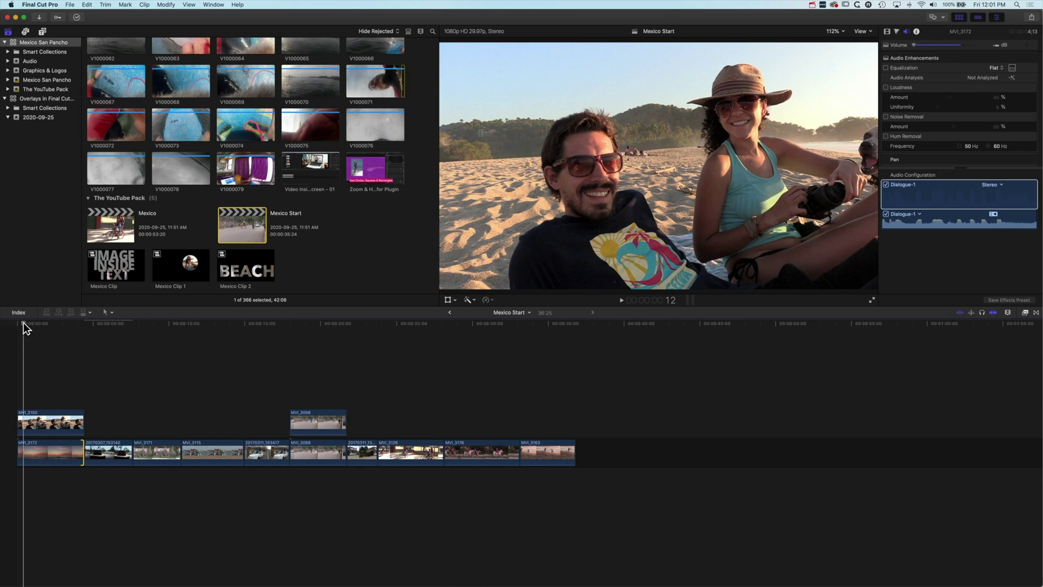
key("space")
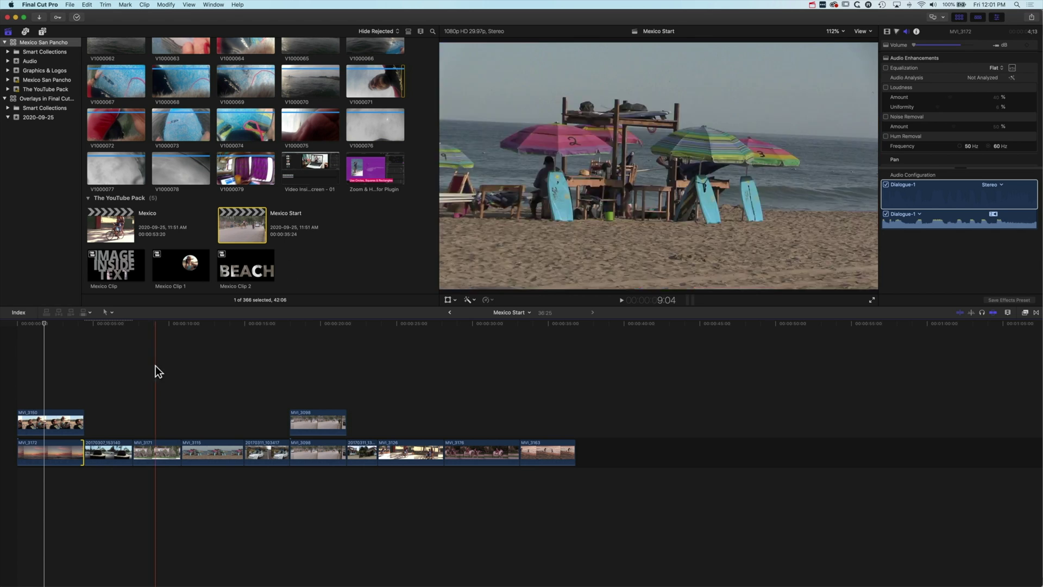
- Place an Elements > Shapes generator above MVI_3150, trimmed to the same length
left_click(39, 423)
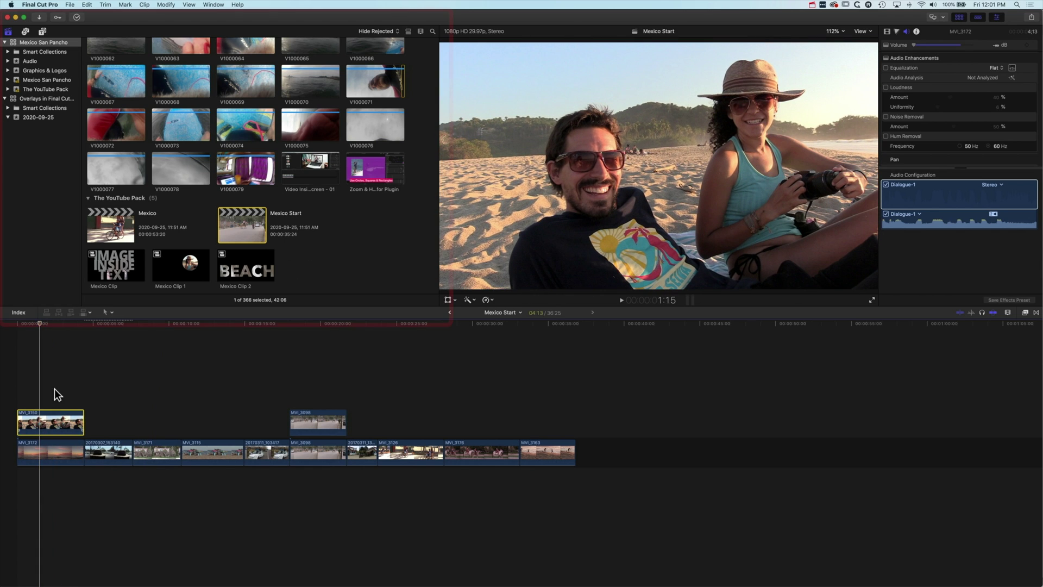
left_click(41, 31)
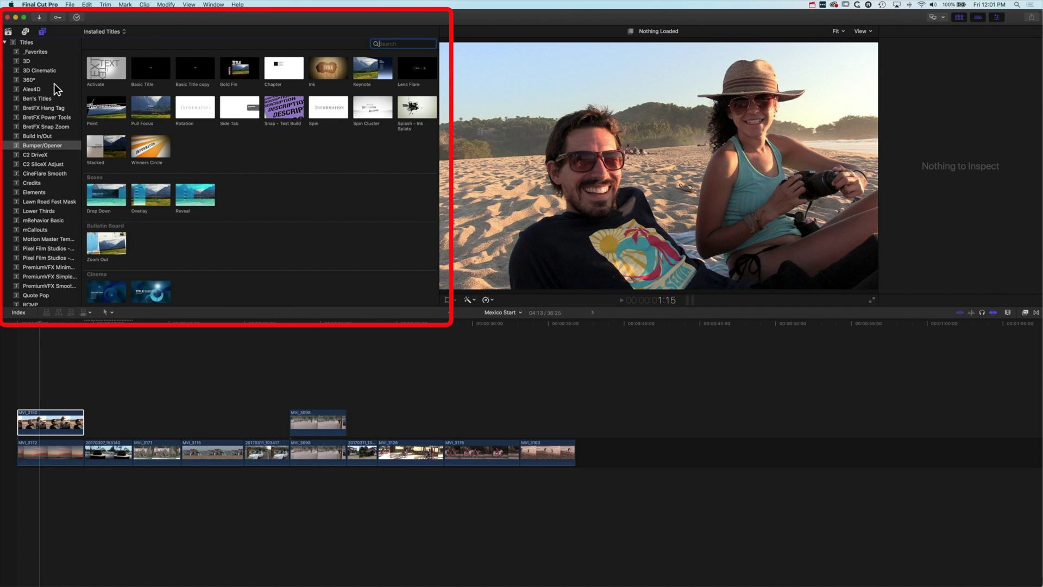
scroll(35, 141, "down", 3)
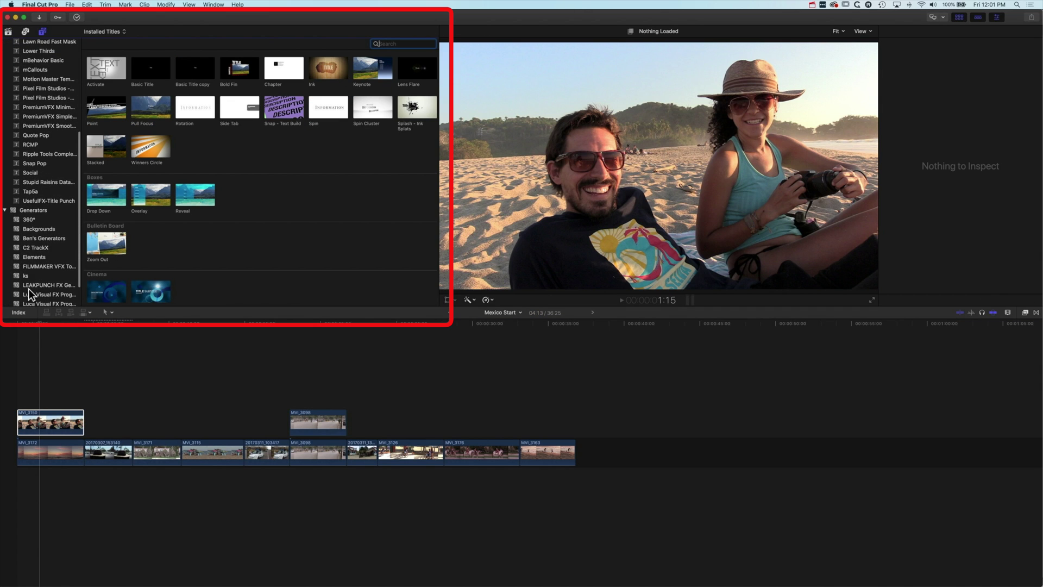
scroll(30, 255, "down", 2)
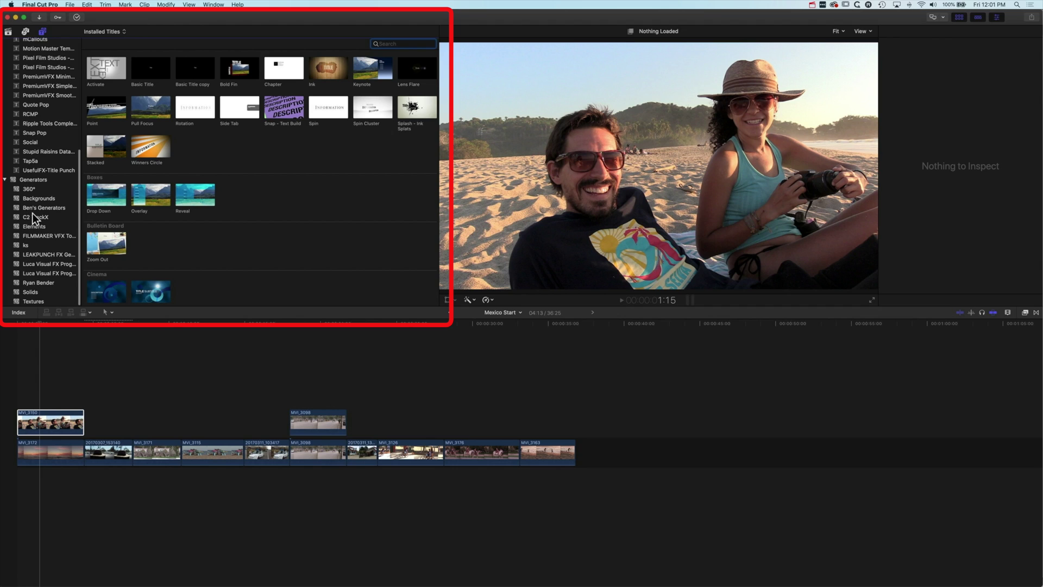
left_click(34, 226)
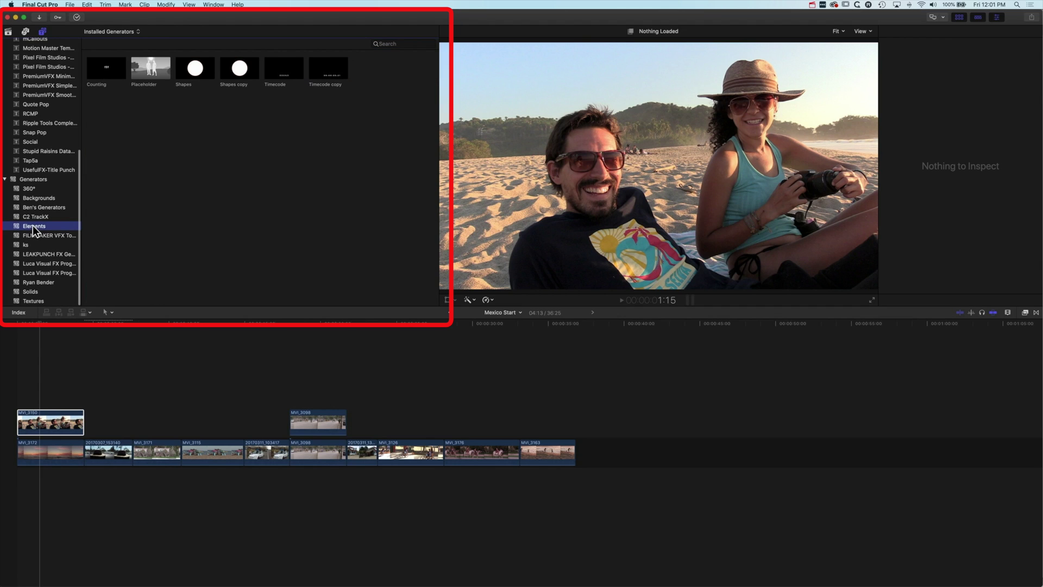
left_click(203, 76)
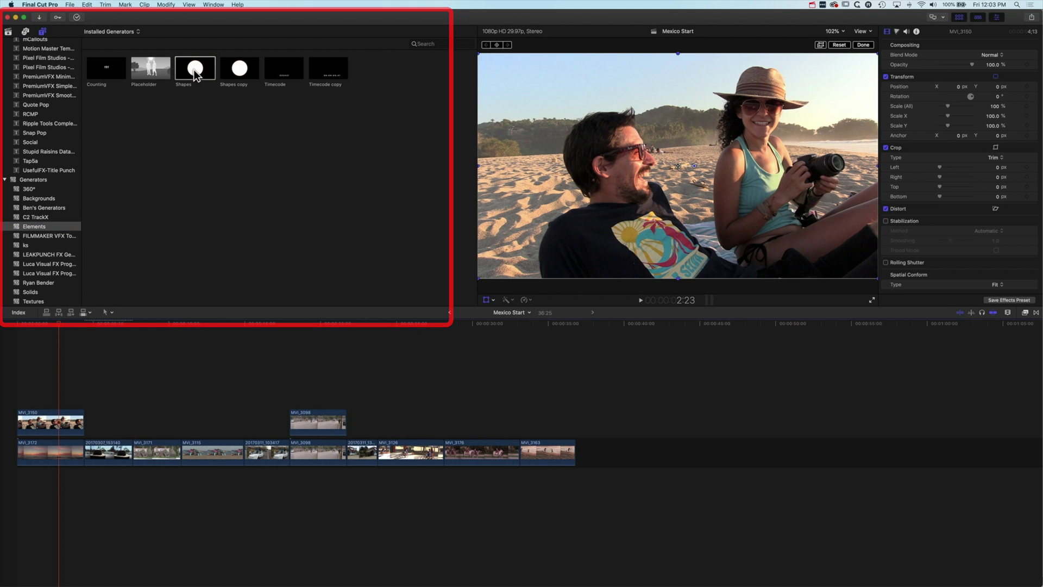
left_click_drag(201, 73, 22, 384)
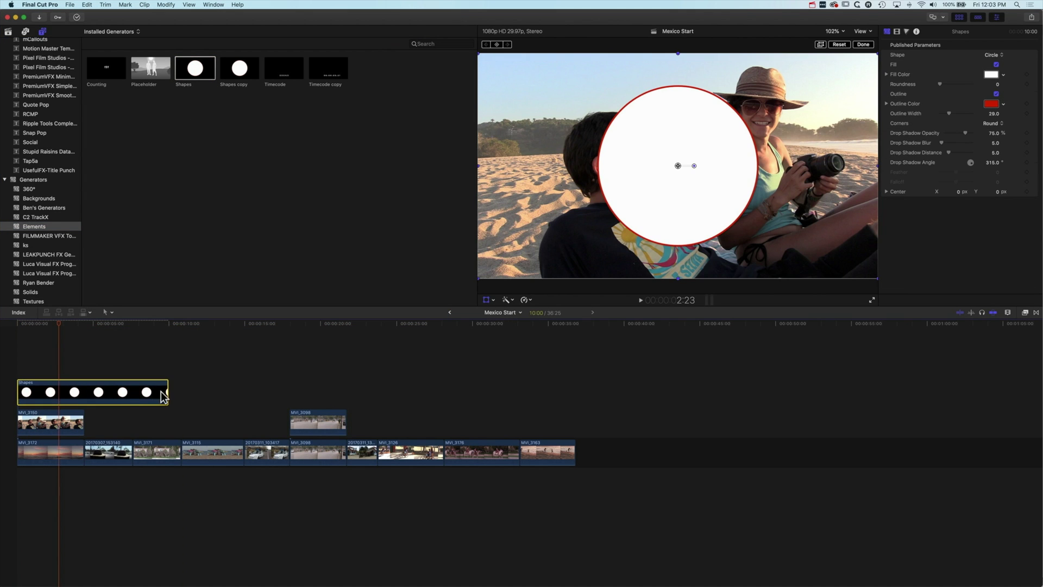
left_click_drag(169, 391, 83, 391)
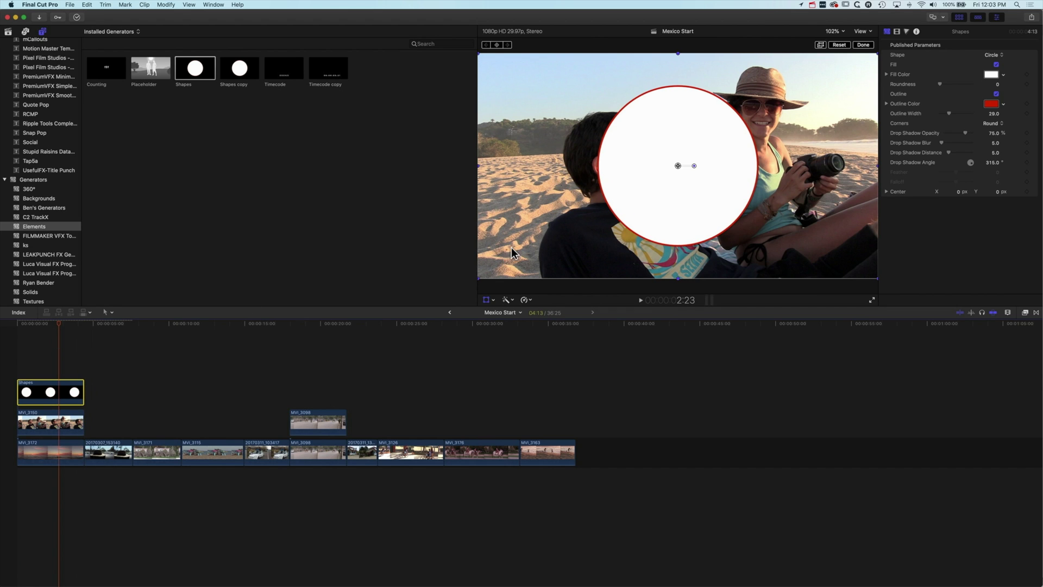
- Scale and position the circle so it covers the woman's face
left_click_drag(477, 279, 555, 235)
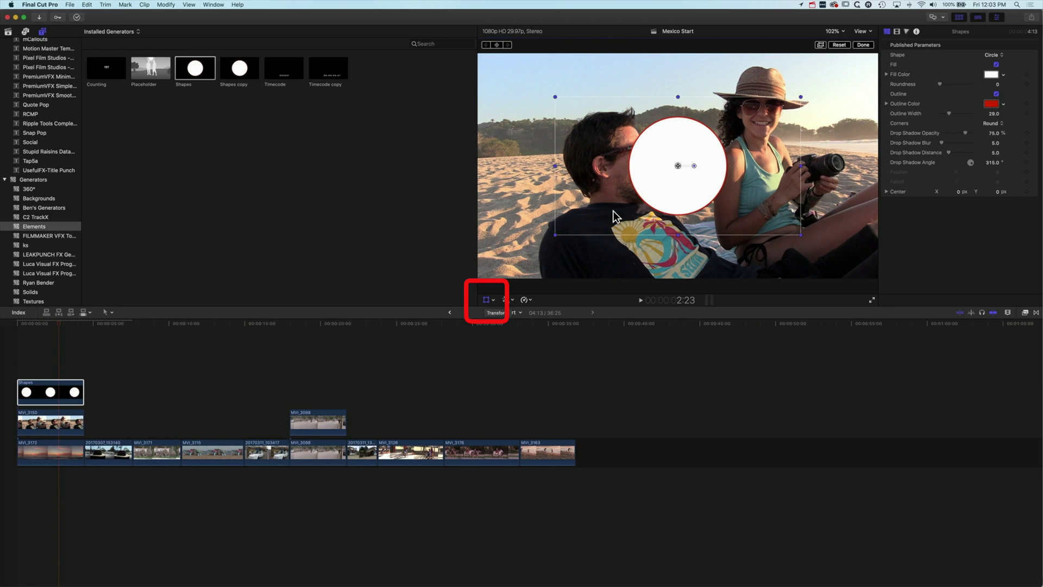
left_click_drag(679, 166, 768, 116)
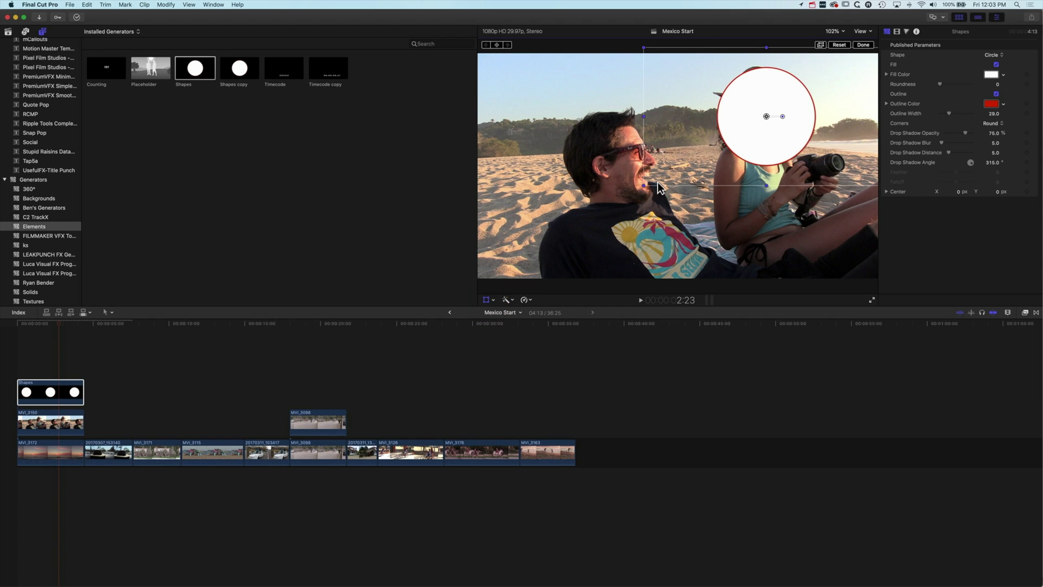
left_click_drag(644, 186, 614, 202)
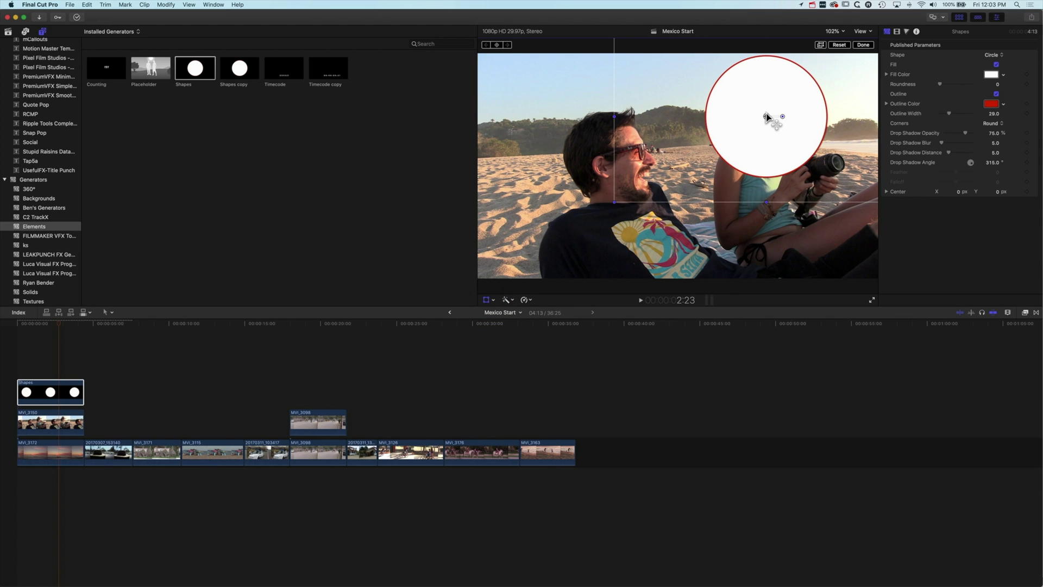
left_click_drag(766, 117, 760, 118)
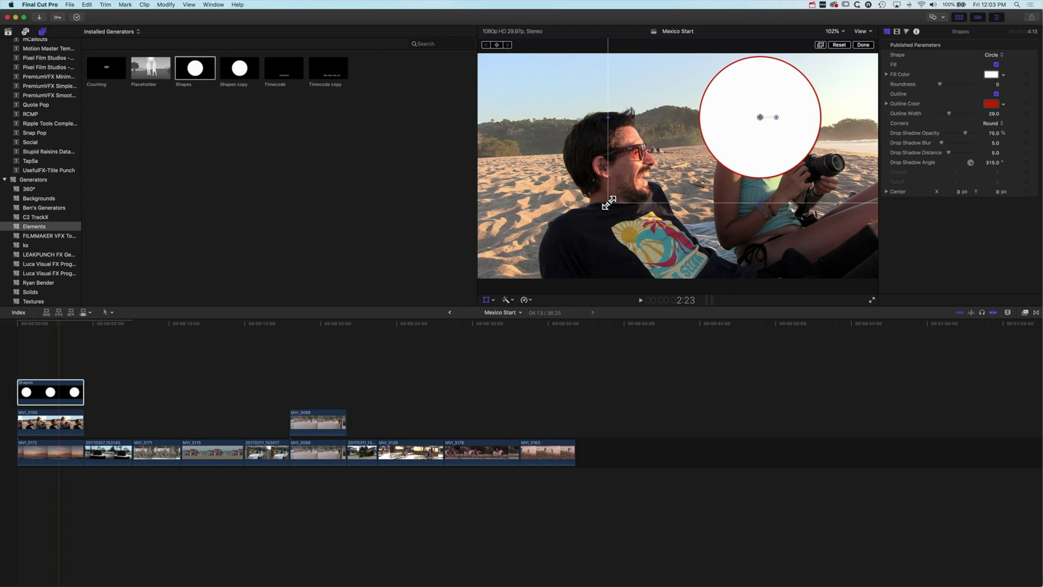
left_click_drag(609, 203, 597, 210)
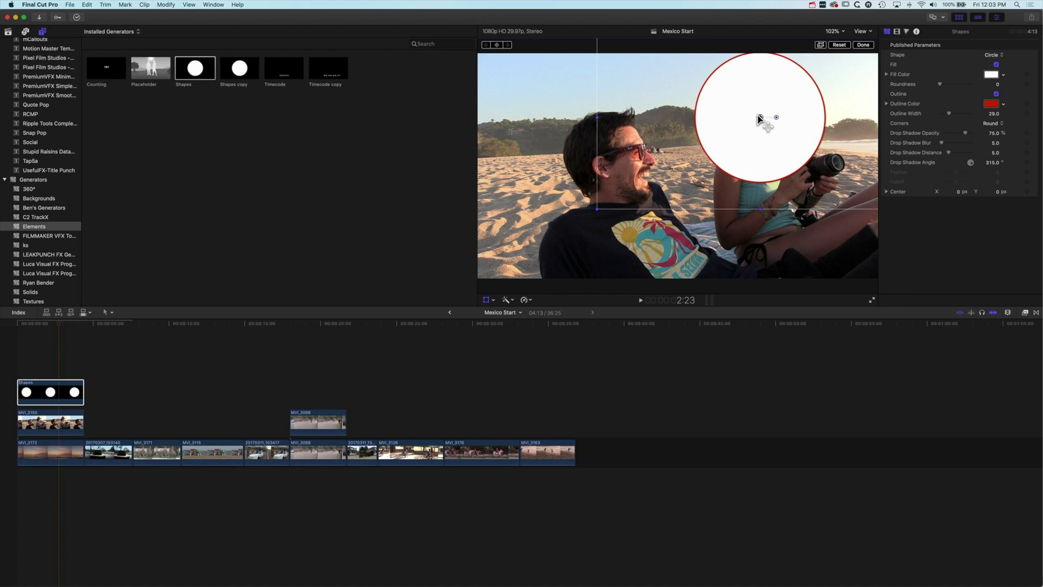
left_click_drag(759, 118, 762, 125)
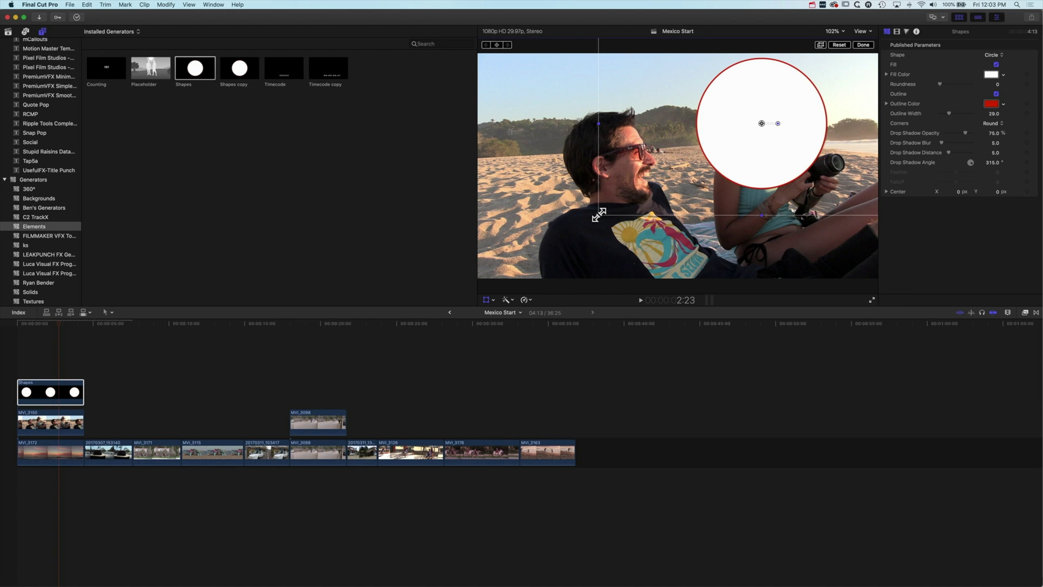
left_click_drag(599, 215, 595, 219)
left_click_drag(762, 125, 763, 126)
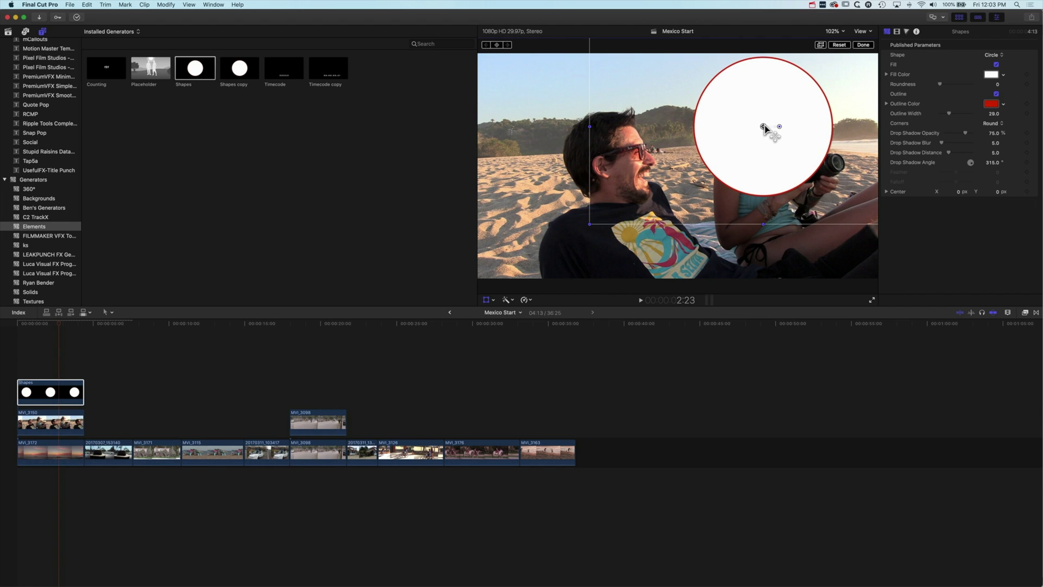
- Set the Shapes clip's Blend Mode to Stencil Alpha, then select both Shapes and MVI_3150
left_click(54, 395)
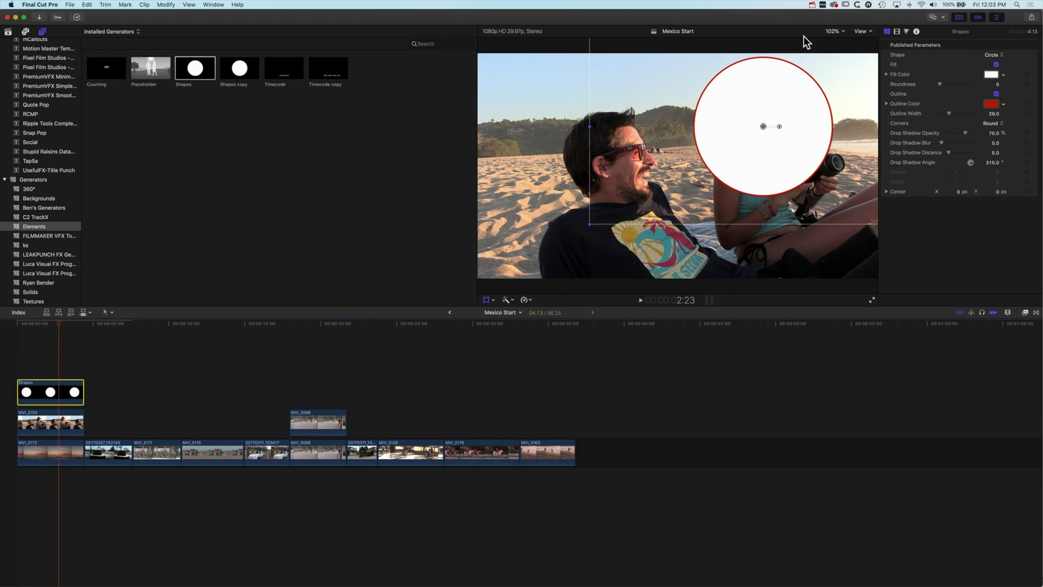
left_click(897, 31)
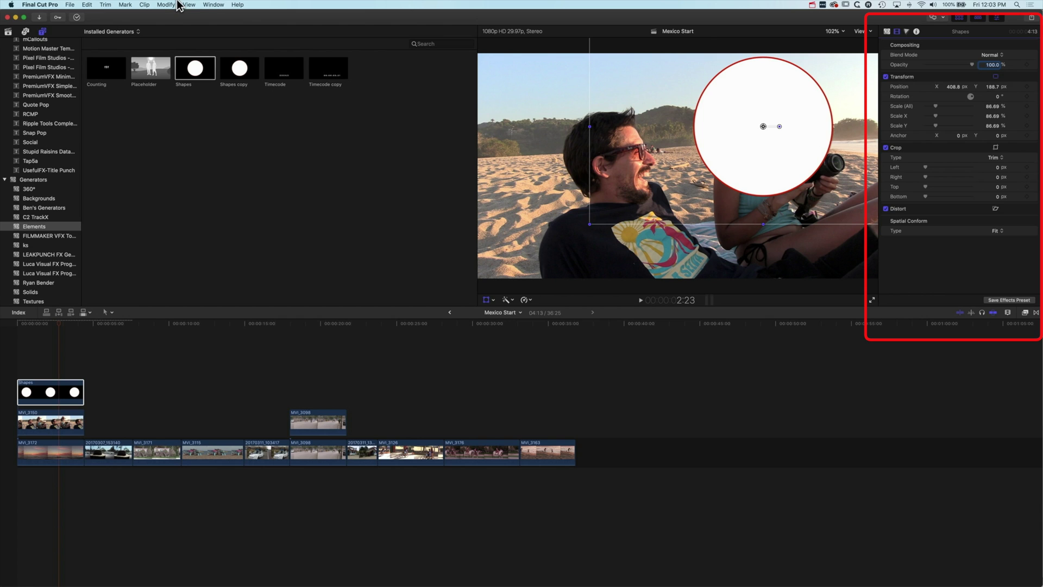
left_click(213, 4)
mouse_move(244, 83)
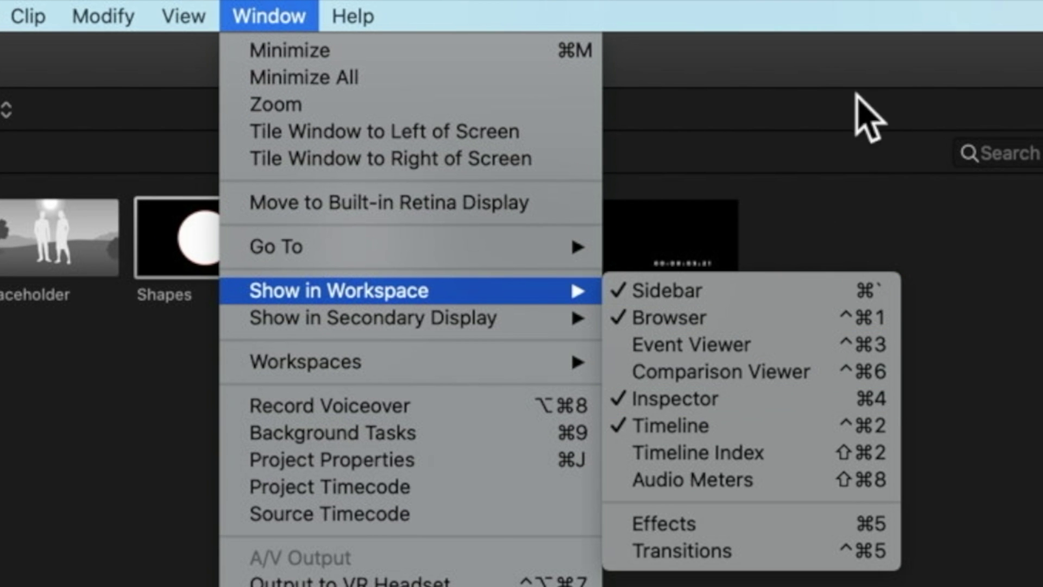
key("Escape")
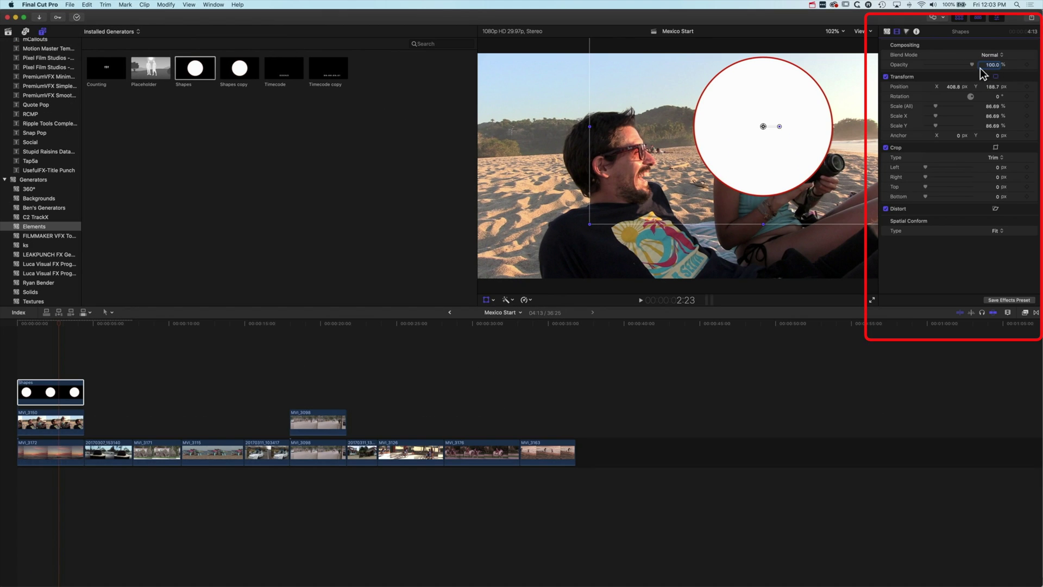
left_click(993, 55)
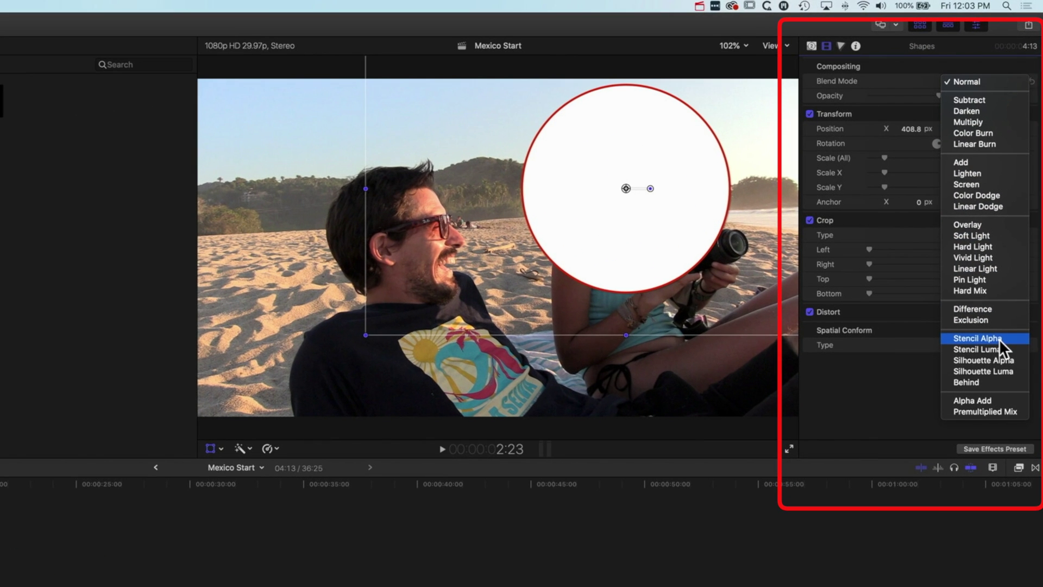
left_click(999, 339)
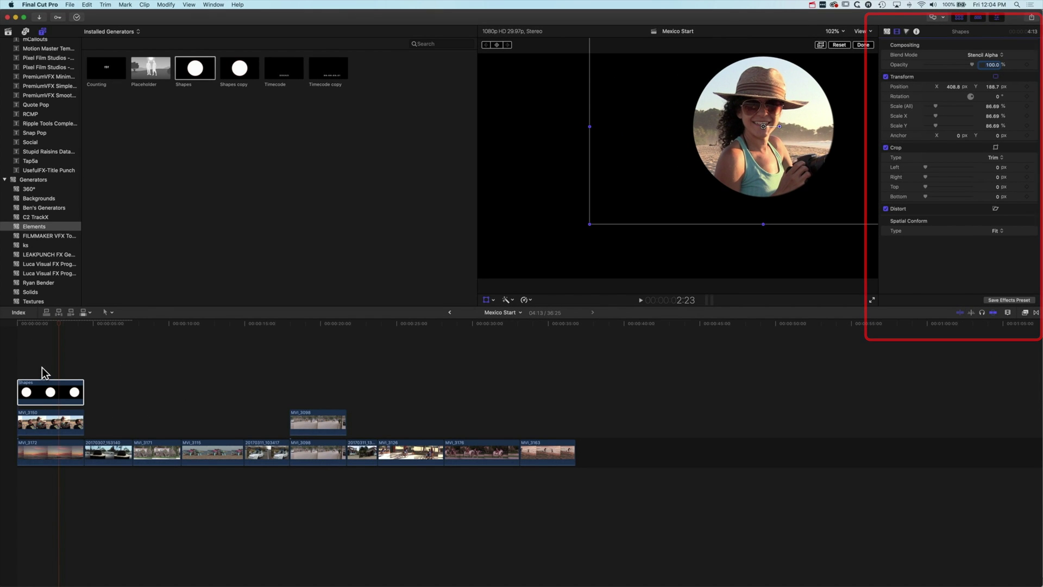
left_click_drag(41, 367, 79, 411)
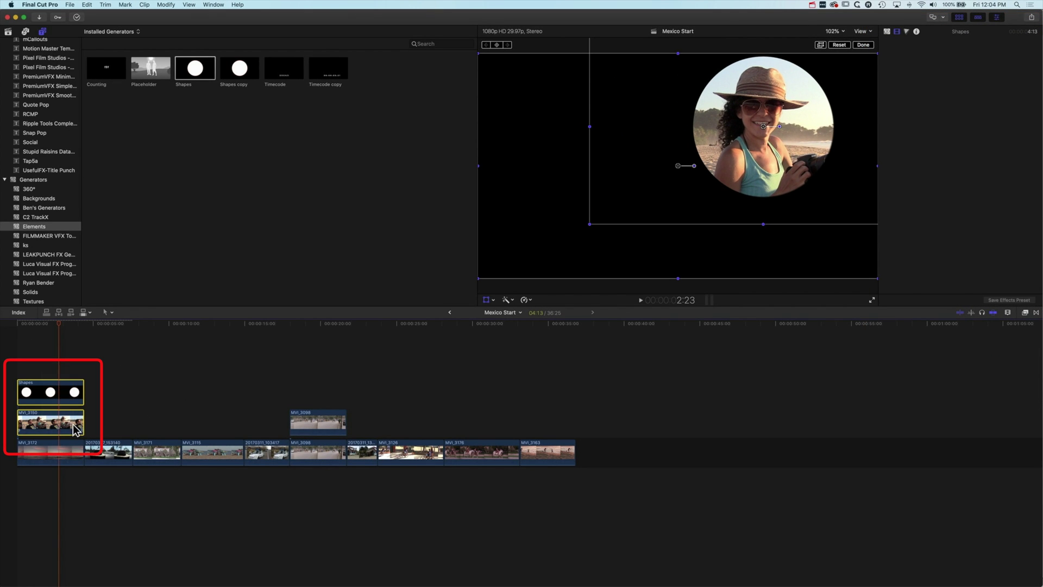
- Combine the Shapes and MVI_3150 clips into the Mexico Start Clip compound clip
left_click(70, 5)
mouse_move(86, 15)
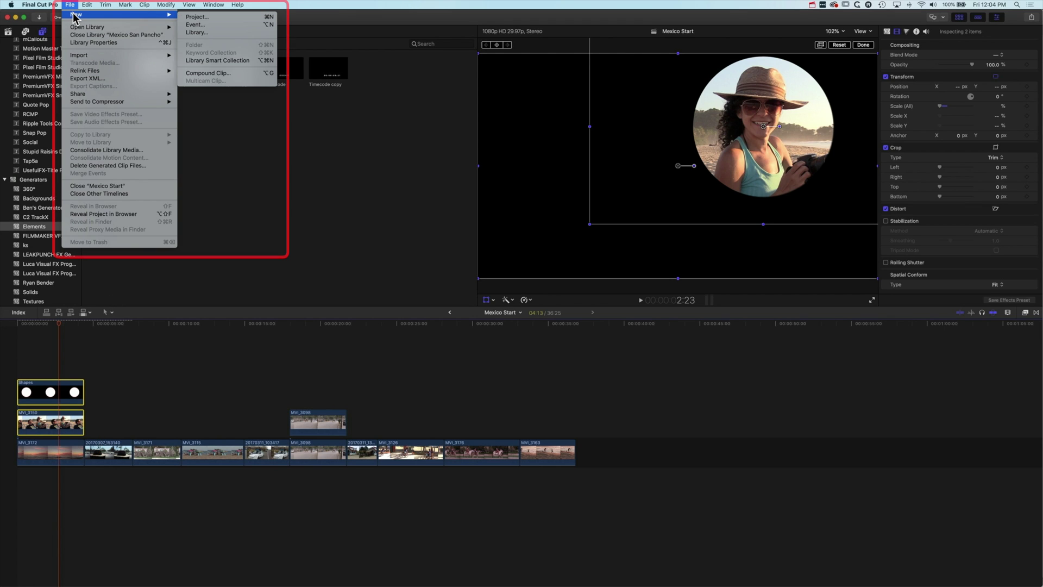
left_click(236, 74)
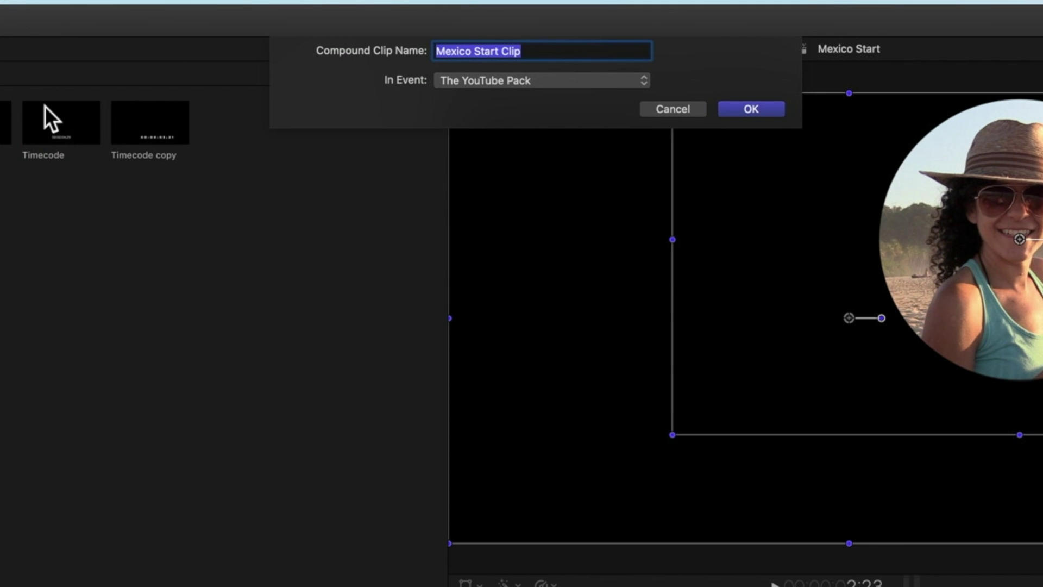
left_click(771, 106)
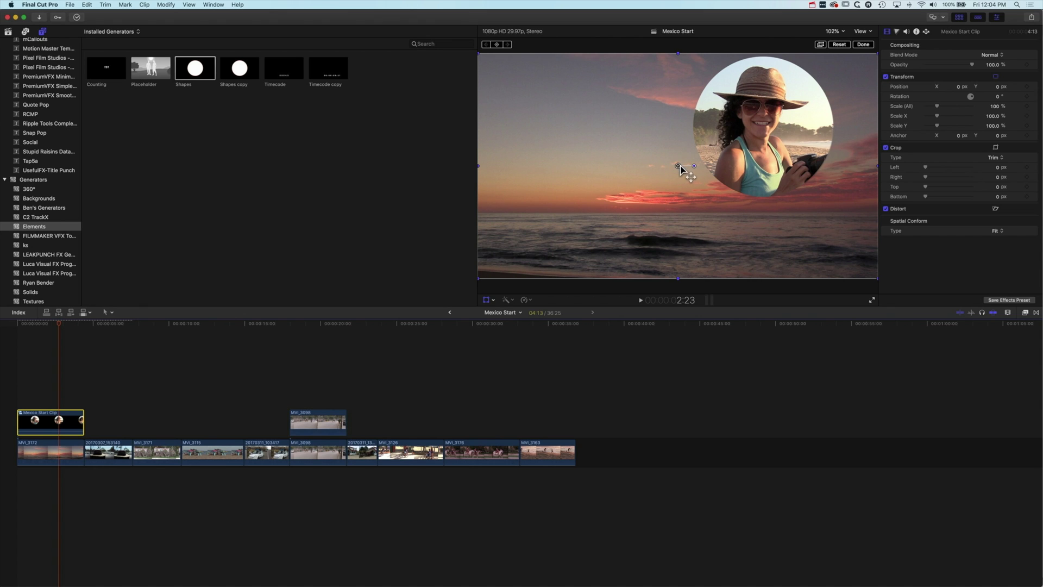
- Inside the compound clip, move the circle down and left, then return to the main timeline
mouse_move(680, 169)
left_mouse_down()
mouse_move(598, 189)
mouse_move(602, 217)
mouse_move(688, 184)
mouse_move(669, 185)
left_mouse_up()
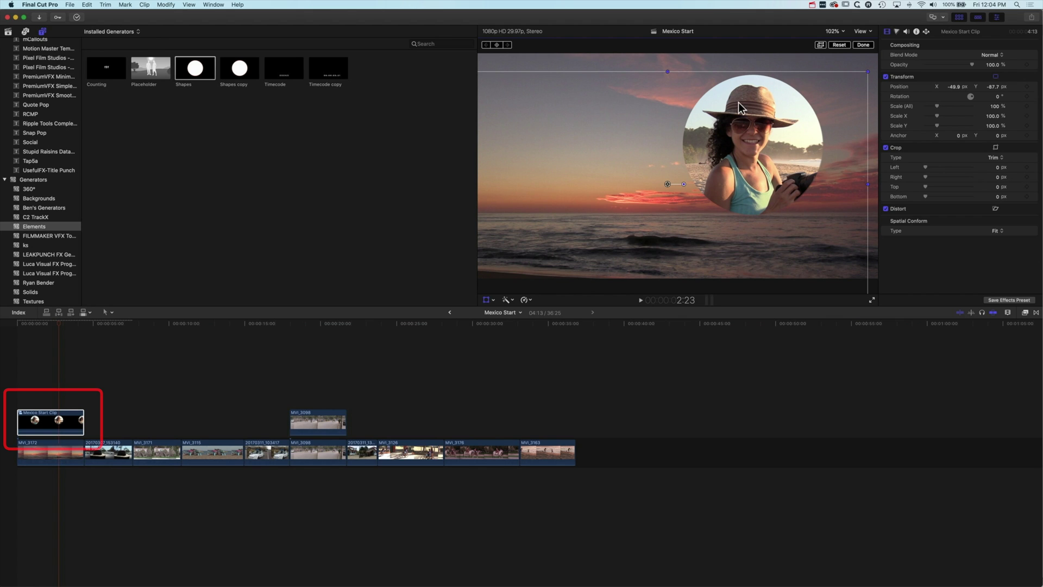
double_click(60, 423)
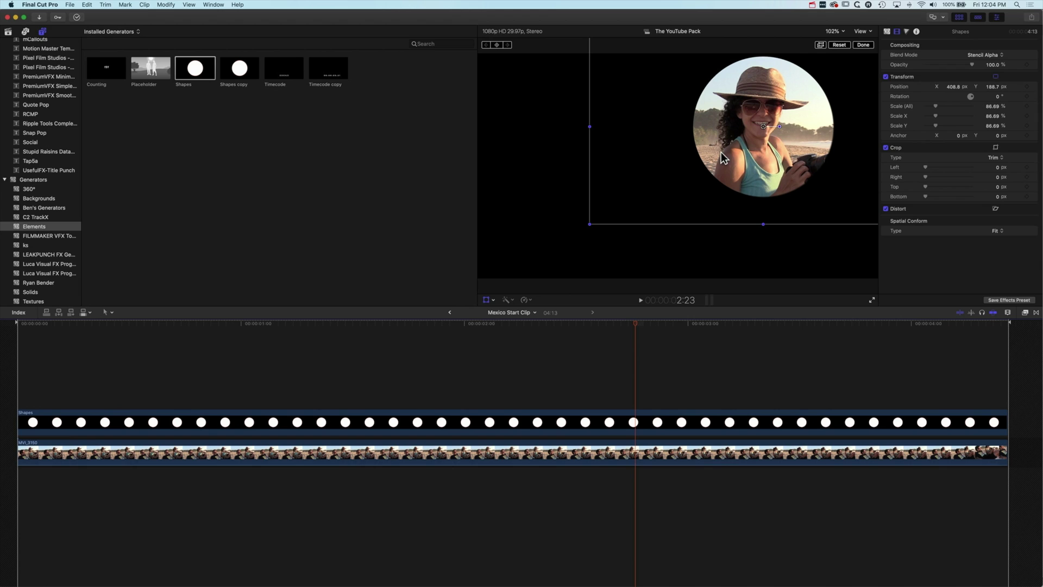
left_click_drag(763, 128, 654, 196)
left_click(515, 451)
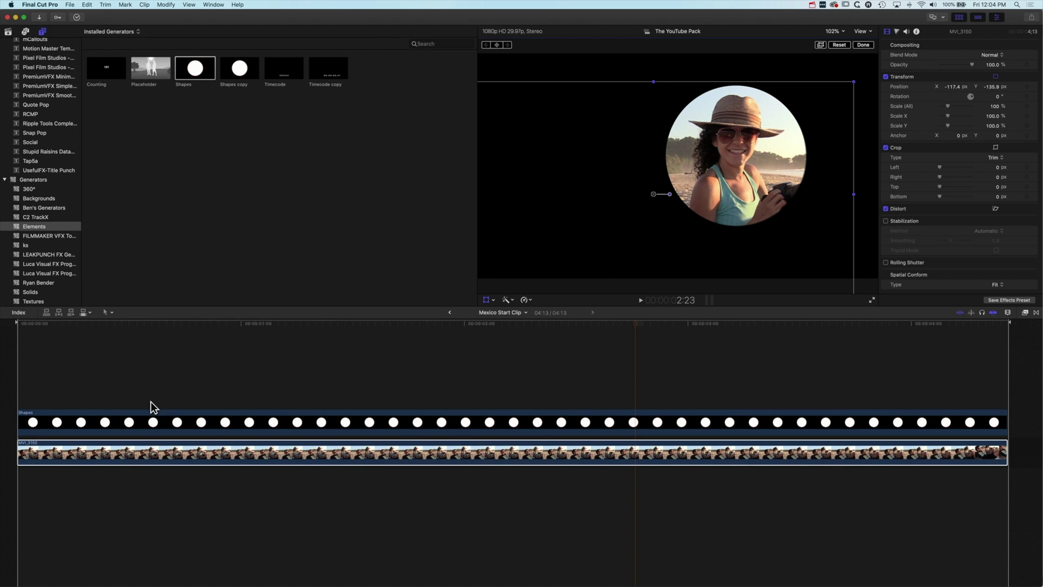
left_click(449, 312)
- Apply the PT Outline effect to Mexico Start Clip
left_click(486, 300)
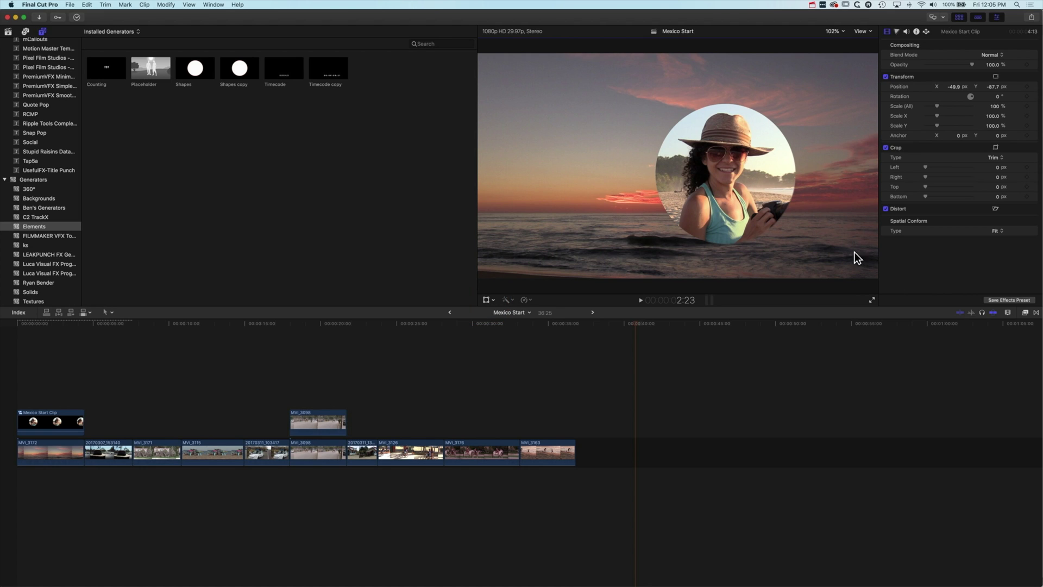
left_click(1026, 313)
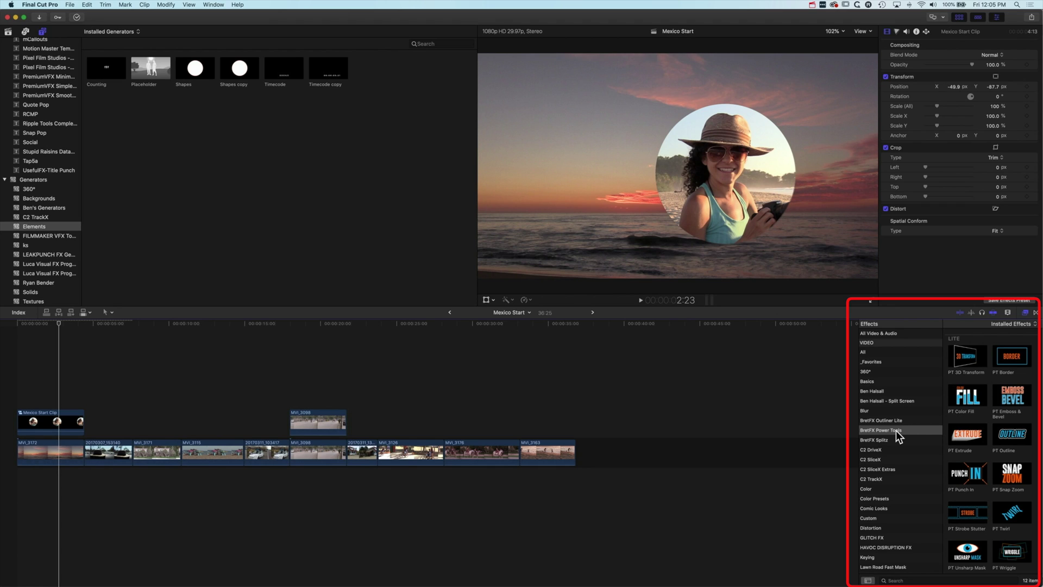
left_click(1008, 438)
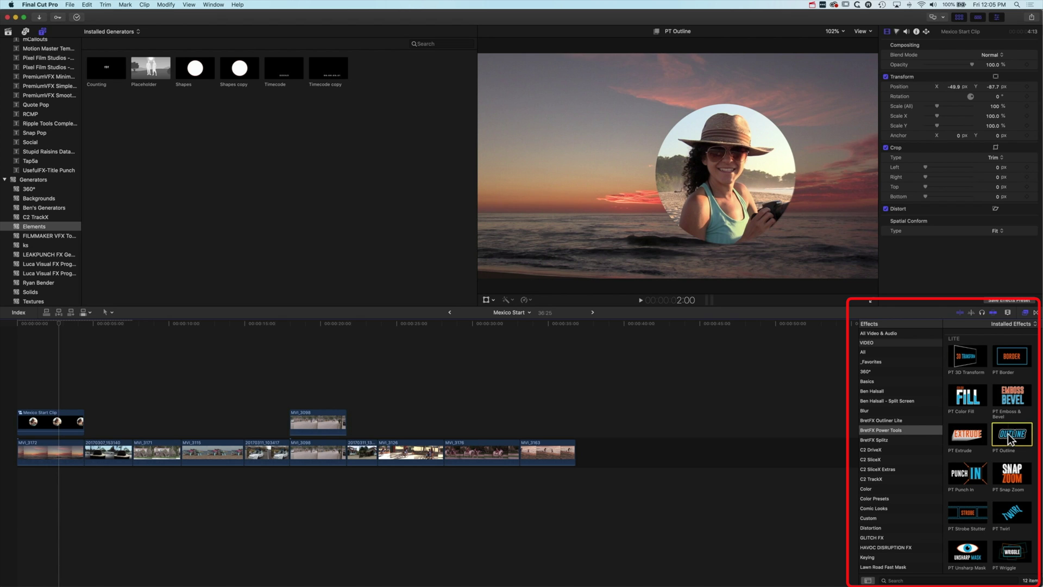
left_click_drag(1008, 438, 43, 429)
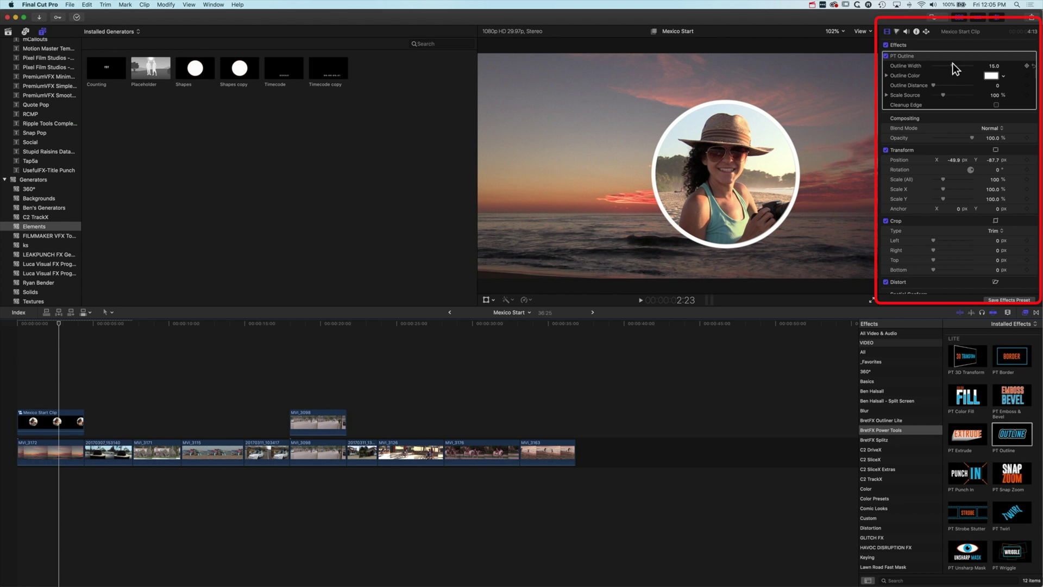
- Set the outline to yellow, Outline Distance 20 and Outline Width 10
left_click_drag(953, 64, 960, 66)
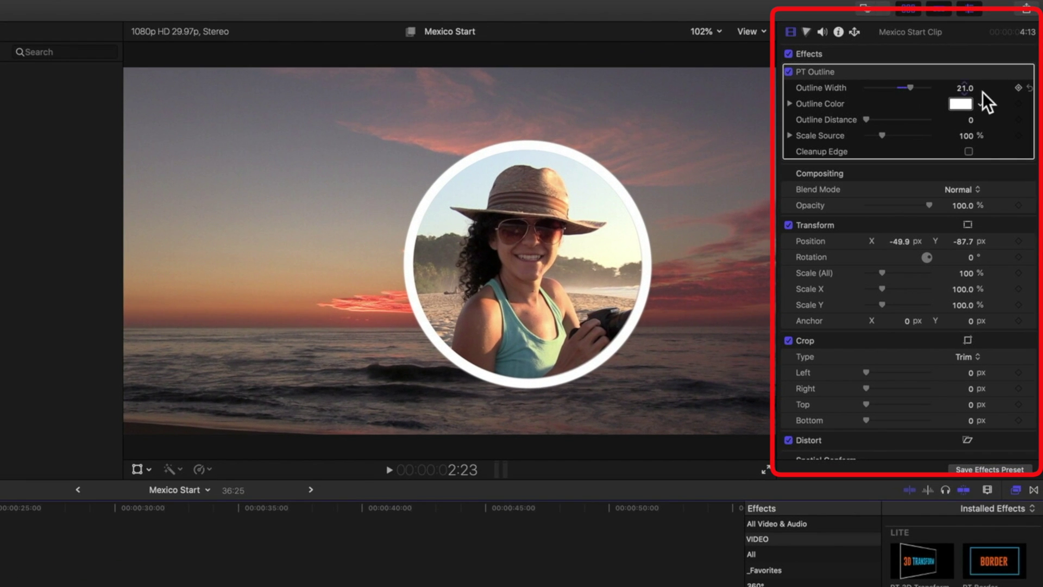
left_click(980, 104)
left_click_drag(951, 135, 925, 134)
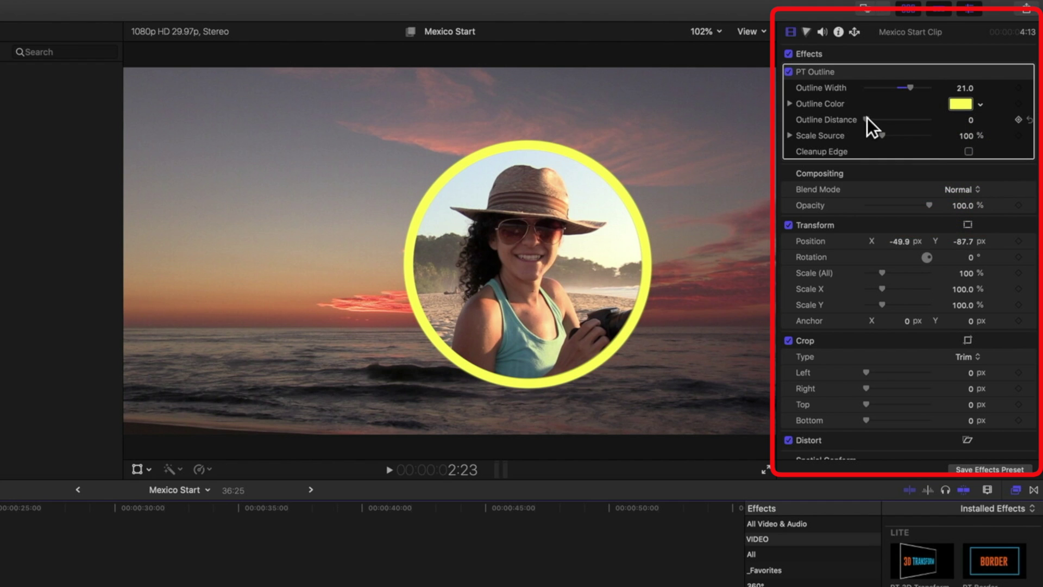
left_click_drag(866, 118, 965, 126)
left_click_drag(909, 86, 884, 86)
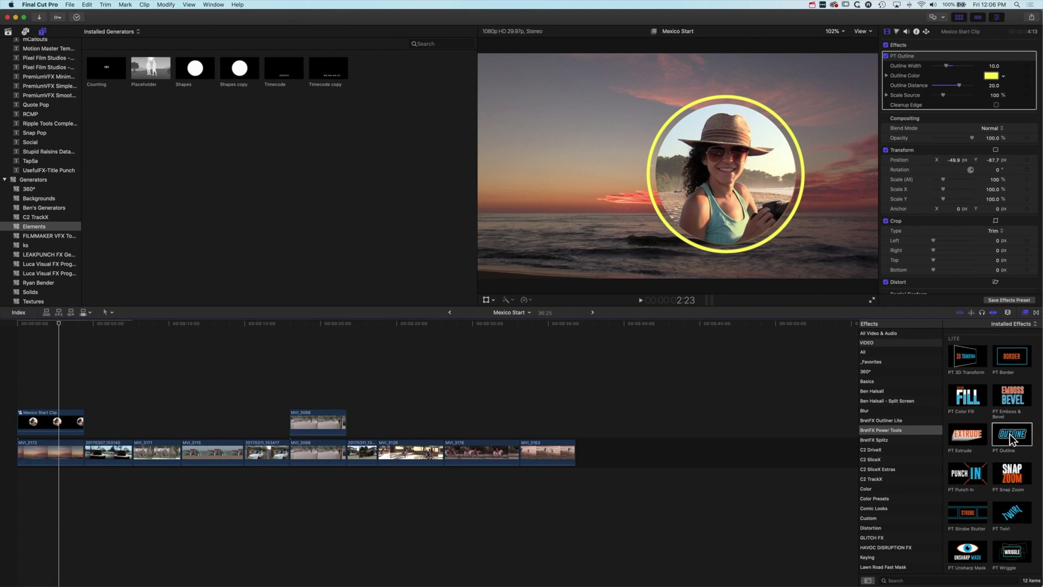
- Add a second PT Outline with a green ring at distance 19 and Scale Source 90%
left_click_drag(1012, 433, 55, 425)
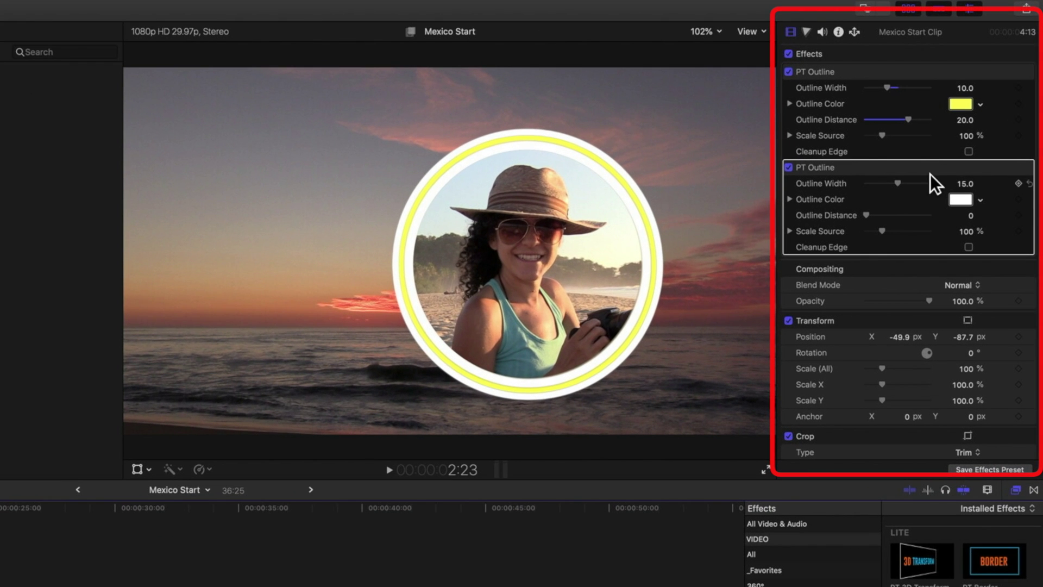
left_click_drag(867, 215, 904, 214)
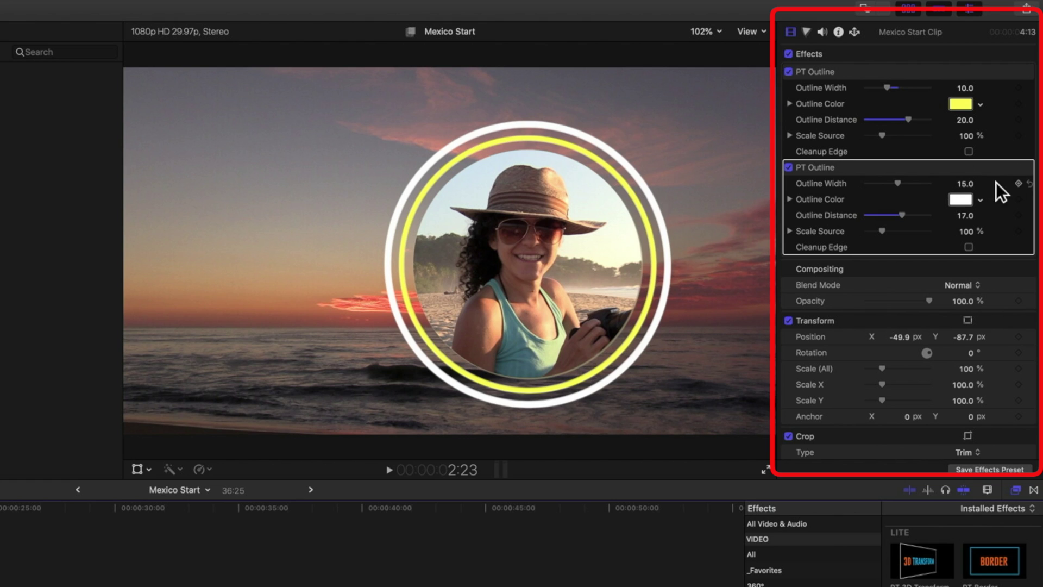
left_click(979, 199)
mouse_move(944, 256)
left_mouse_down()
mouse_move(931, 237)
mouse_move(934, 262)
left_mouse_up()
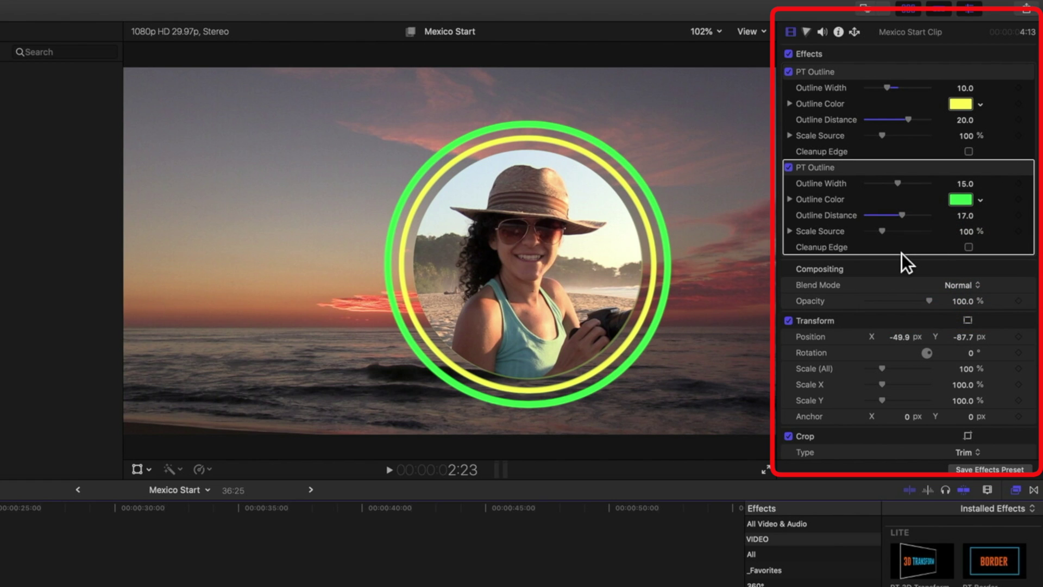
left_click_drag(902, 215, 906, 215)
left_click_drag(882, 231, 881, 230)
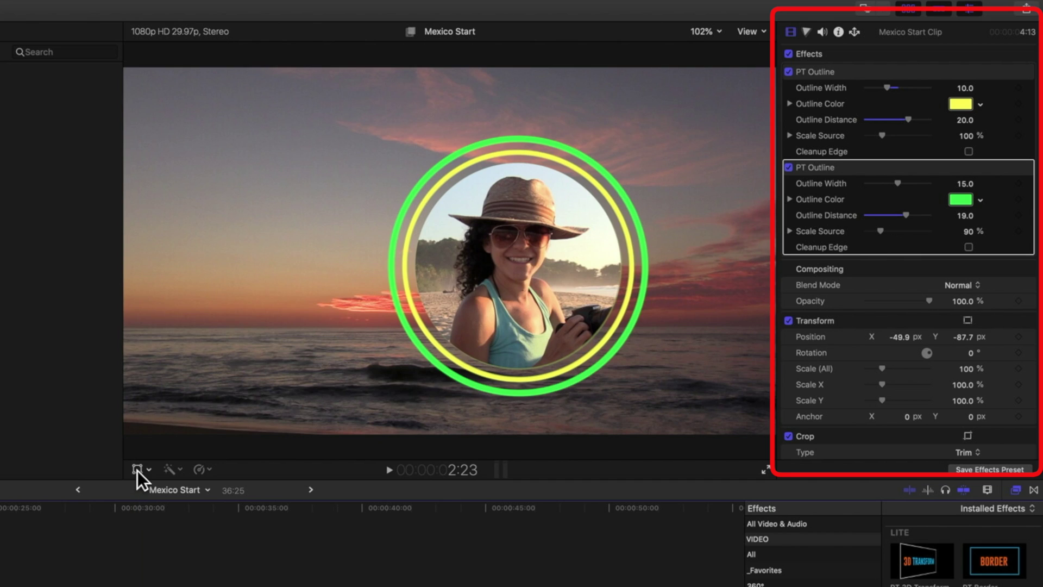
- Move the ringed circle up and right, preview it, then select the bicycle clip MVI_3126
left_click(138, 469)
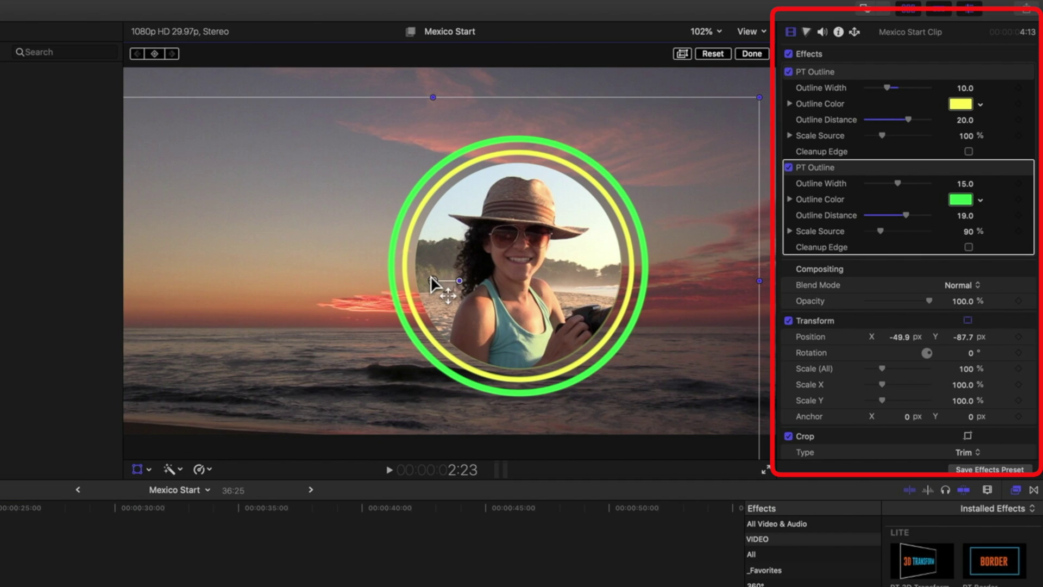
left_click_drag(435, 282, 463, 246)
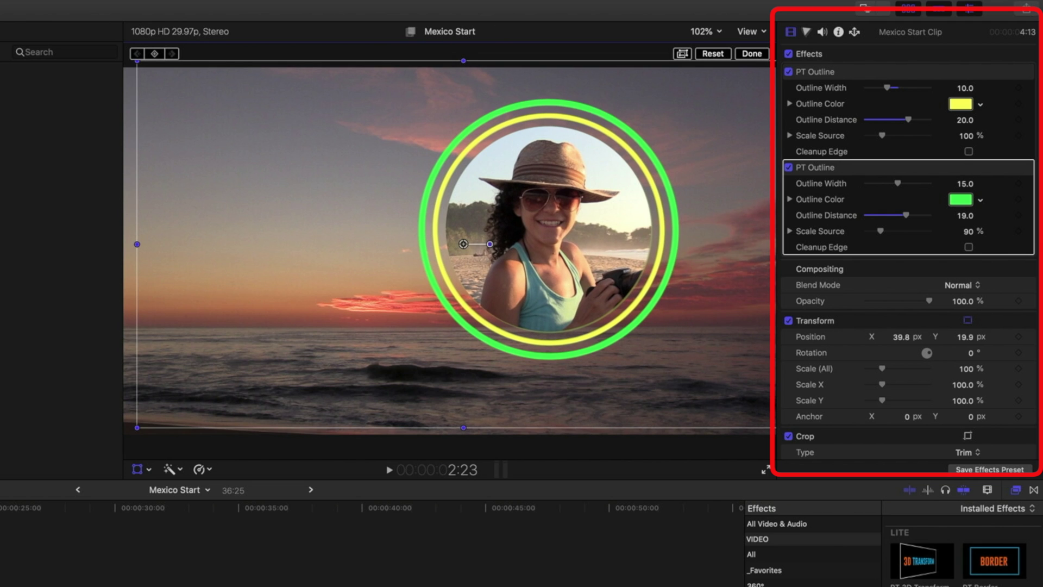
key("space")
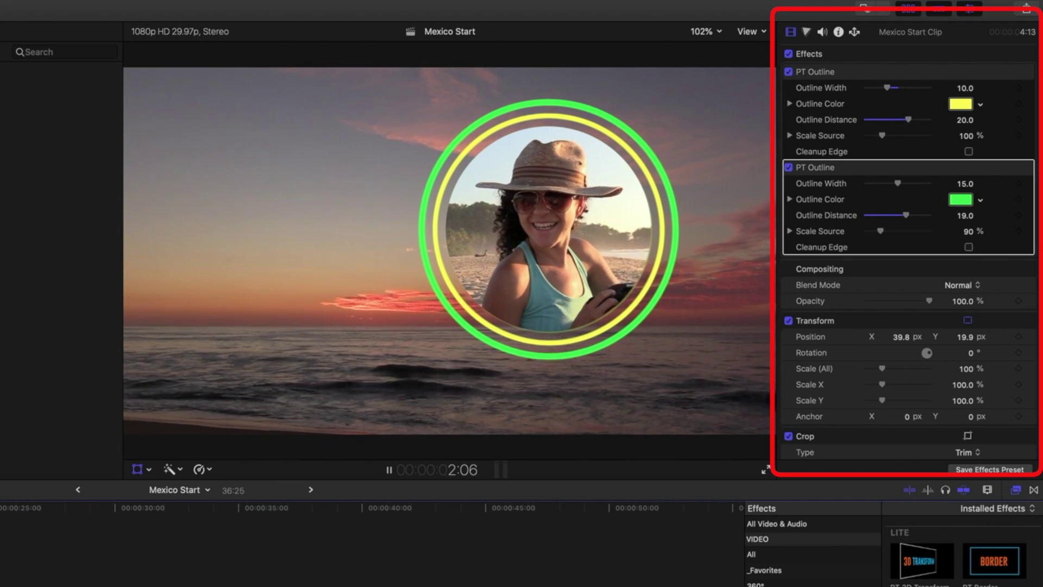
key("space")
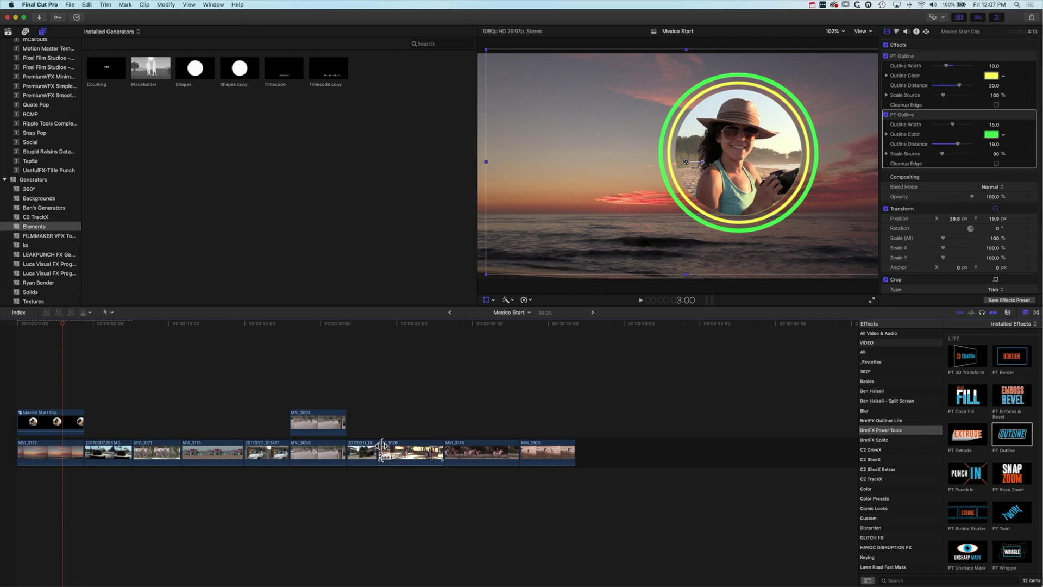
mouse_move(411, 323)
left_mouse_down()
mouse_move(430, 327)
mouse_move(409, 327)
left_mouse_up()
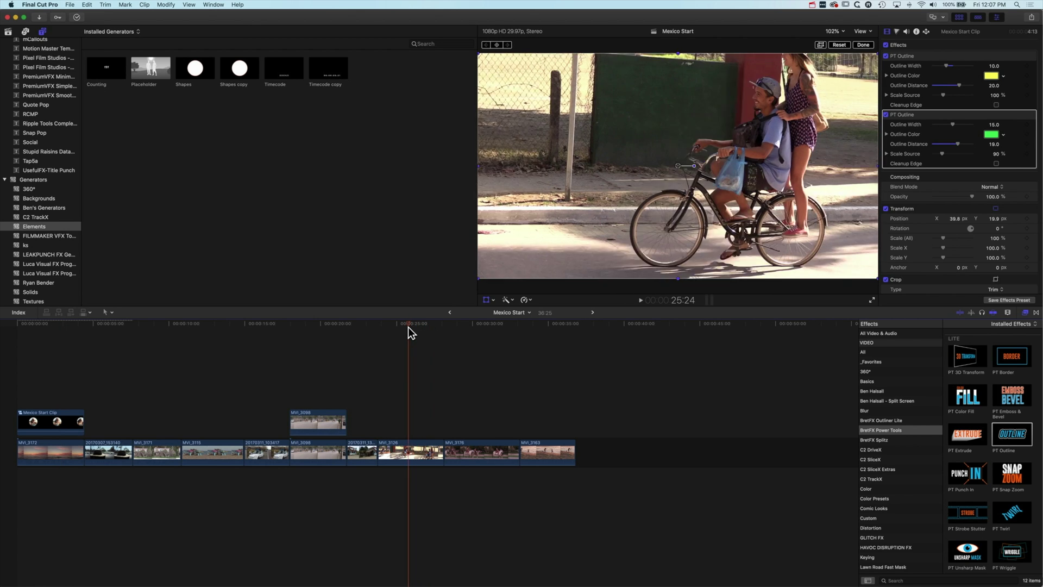
left_click(409, 406)
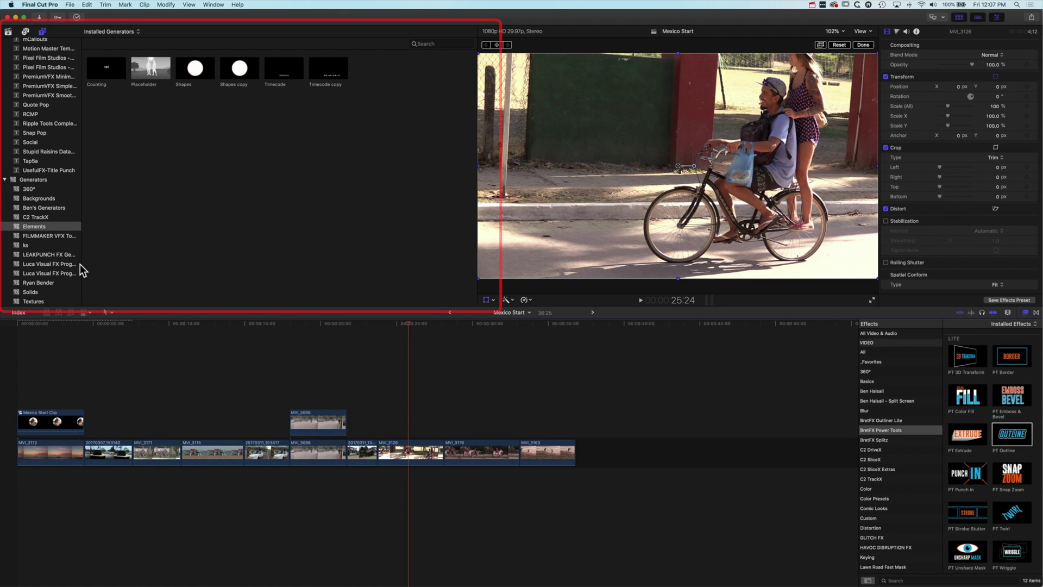
- Insert a Gradient in the storyline with MVI_3126 connected above, trimmed to the same length
left_click(40, 302)
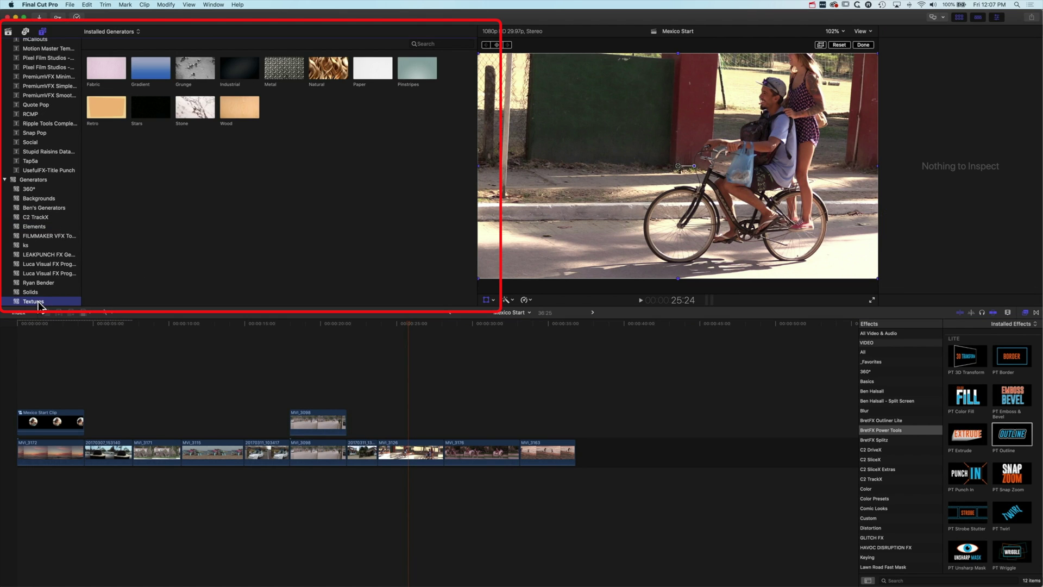
mouse_move(152, 71)
left_mouse_down()
mouse_move(356, 407)
mouse_move(375, 455)
left_mouse_up()
left_click_drag(552, 447, 402, 418)
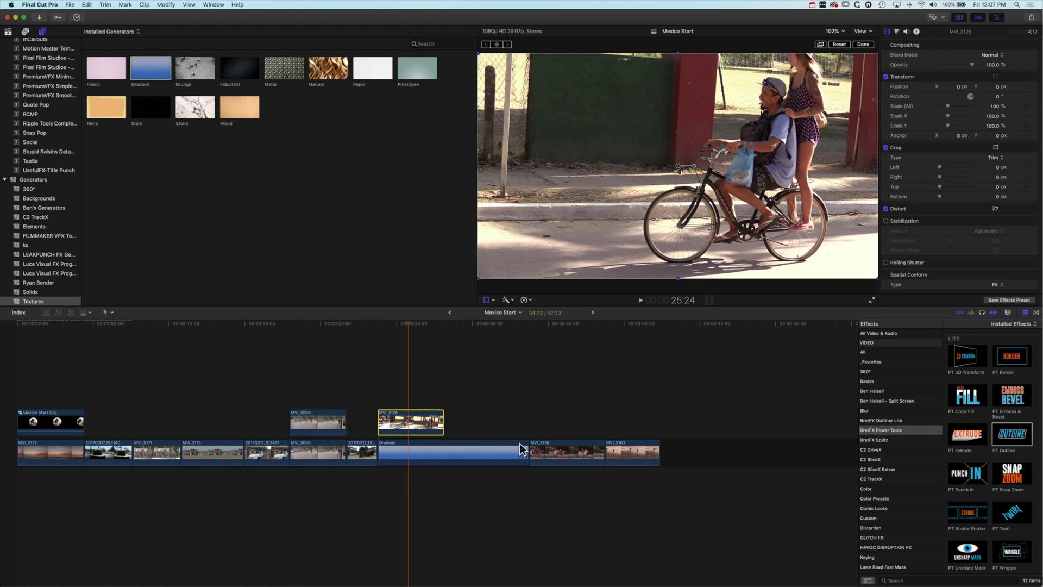
left_click_drag(524, 454, 443, 452)
left_click(384, 325)
key("space")
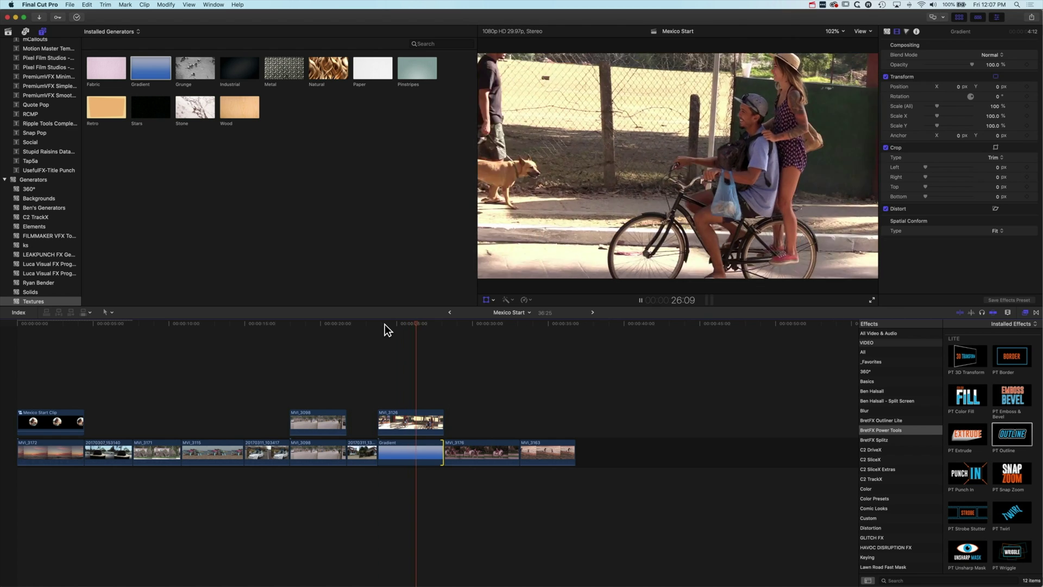
left_click_drag(428, 324, 412, 421)
left_click(412, 421)
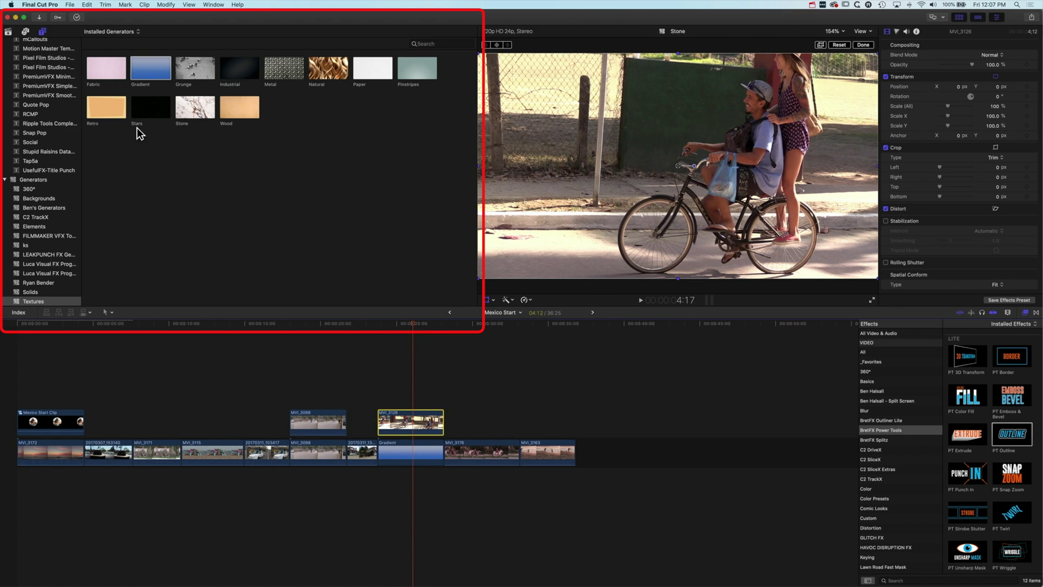
- Connect a Basic Title above the bicycle clip, trimmed to the clip's length
scroll(60, 103, "up", 10)
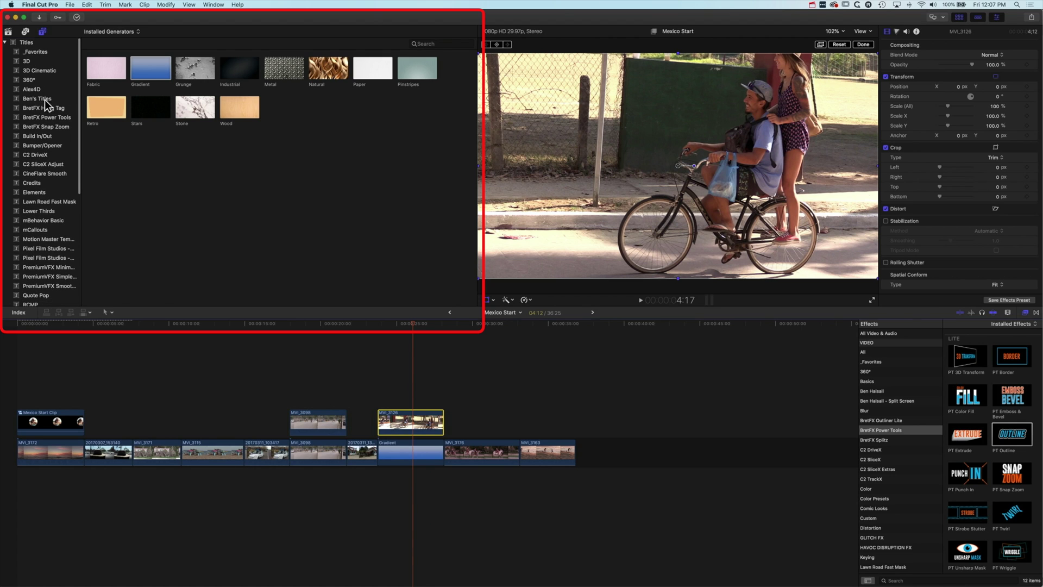
left_click(43, 145)
scroll(147, 69, "down", 1)
left_click(149, 68)
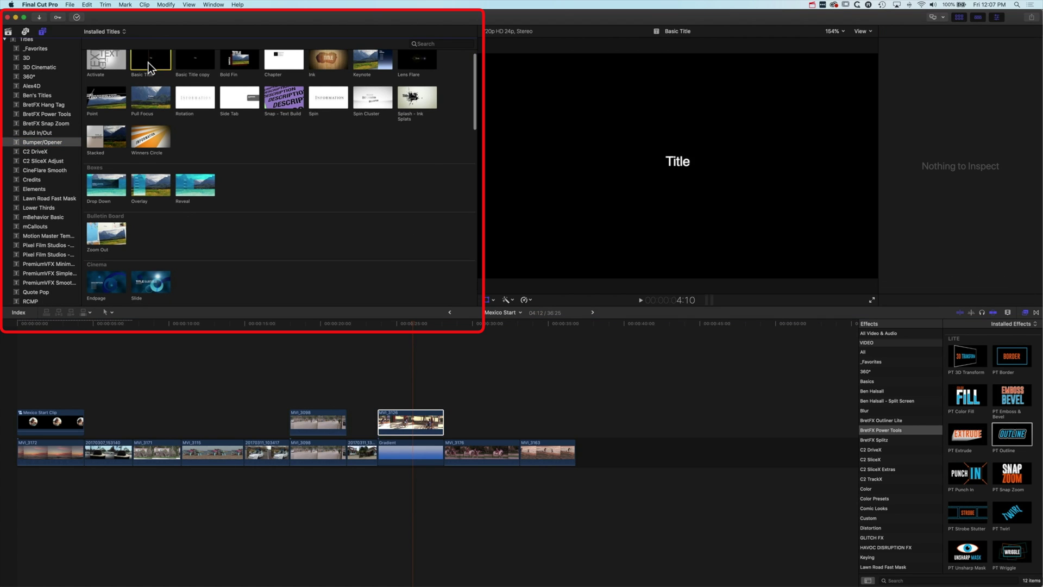
left_click_drag(149, 67, 377, 392)
left_click_drag(530, 406, 443, 401)
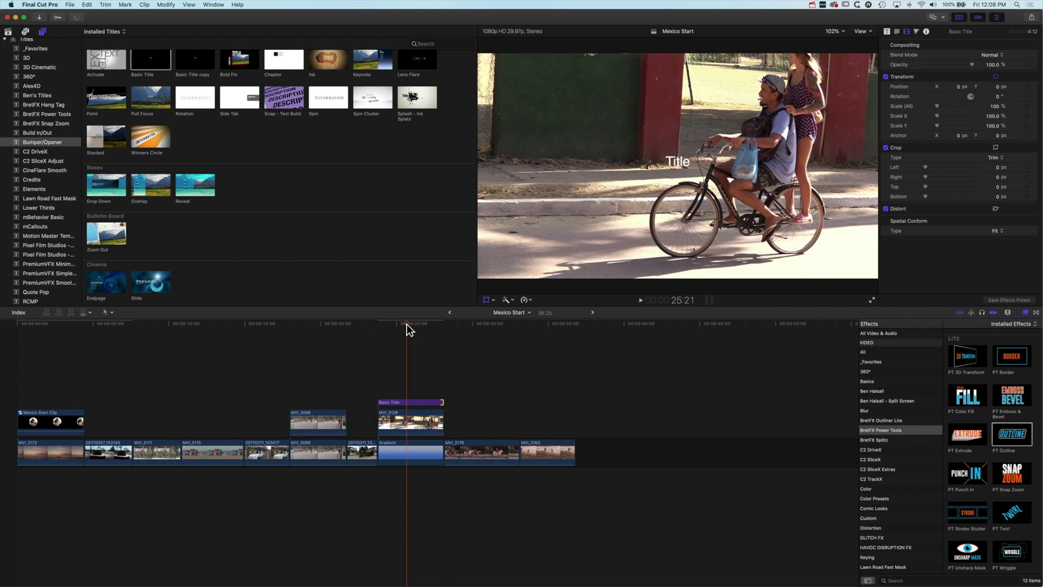
left_click(413, 402)
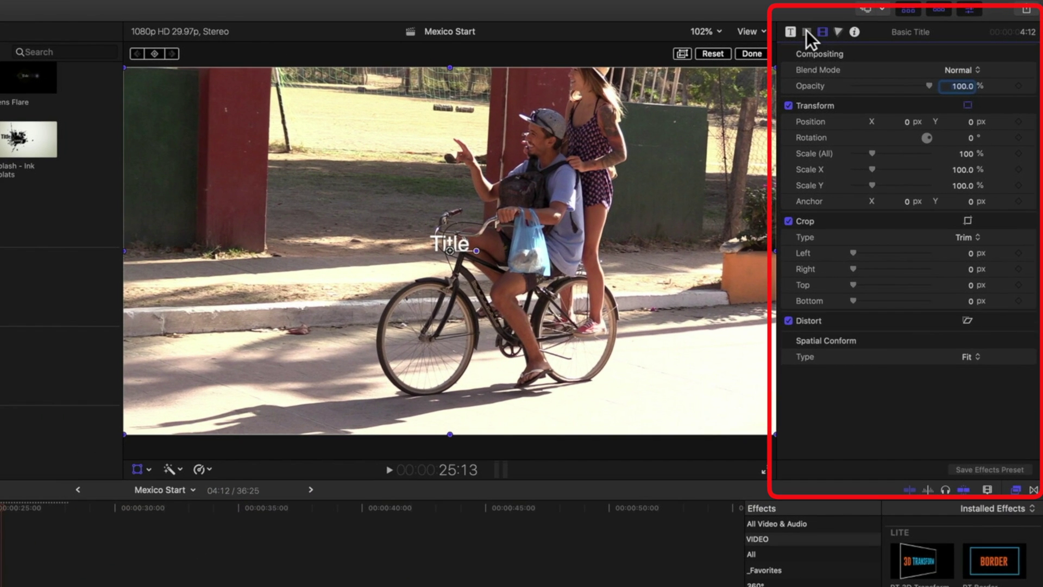
- Replace the title text with BIKE and WEEK on two lines, then select it all
left_click(806, 33)
double_click(815, 105)
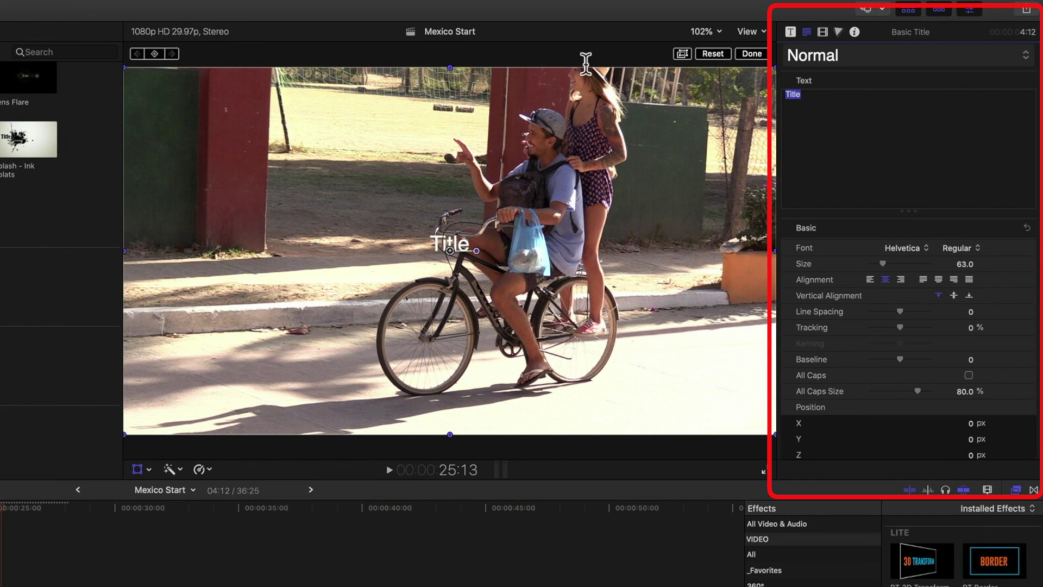
type("bi")
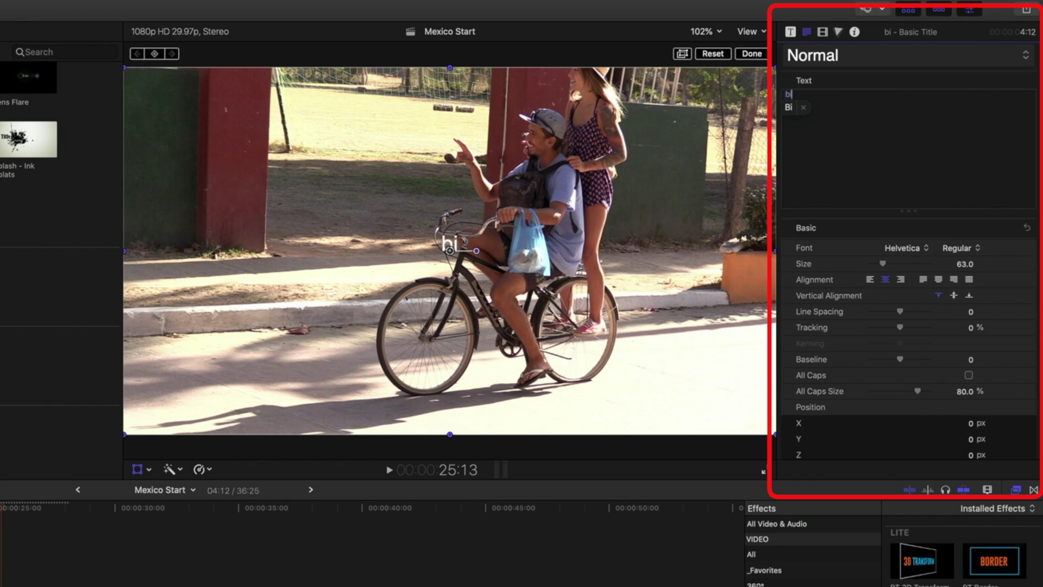
key("BackSpace")
key("BackSpace")
type("BIKE")
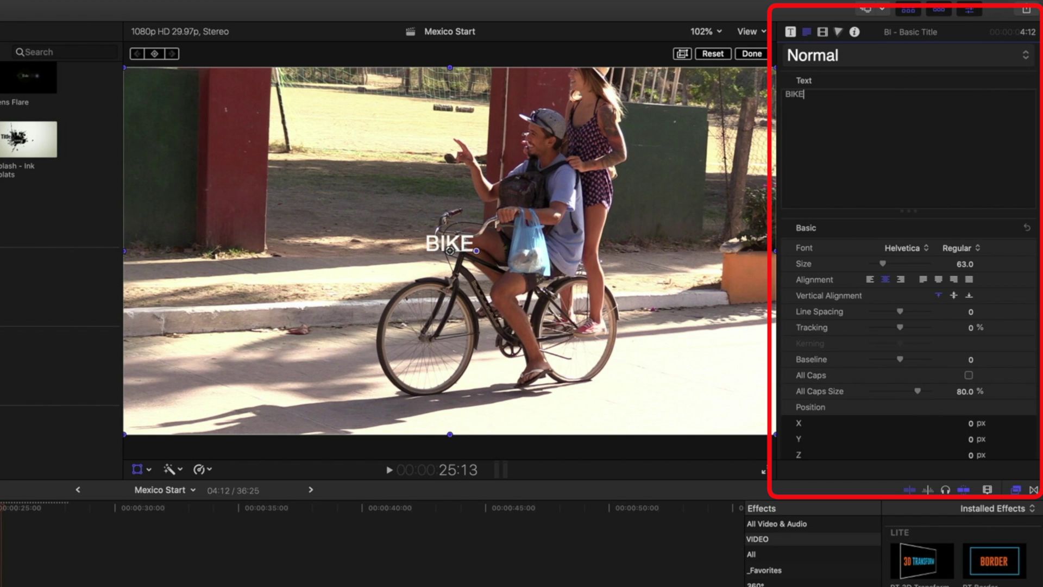
key("Return")
type("WEEK")
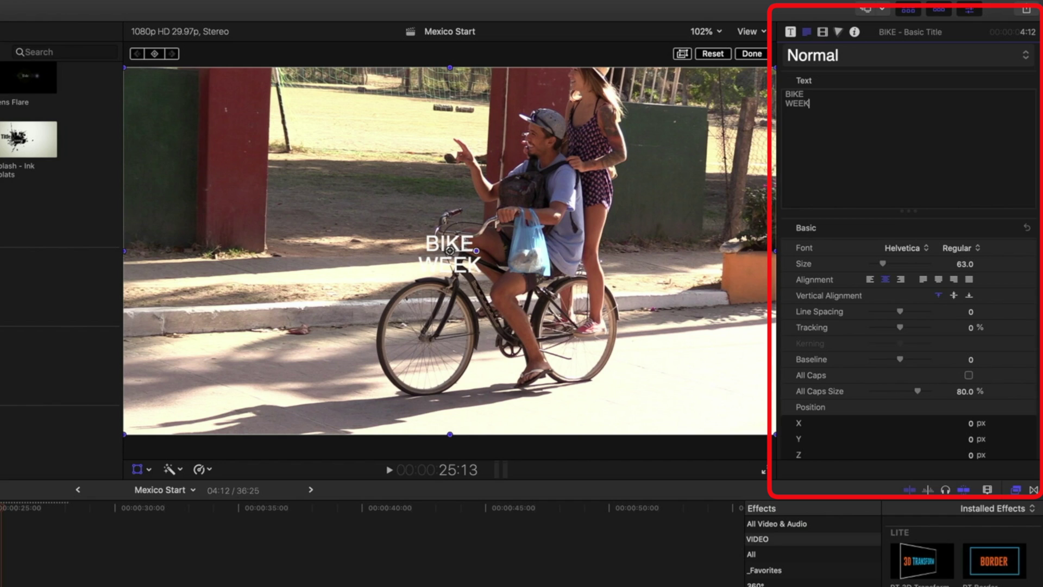
key("super+a")
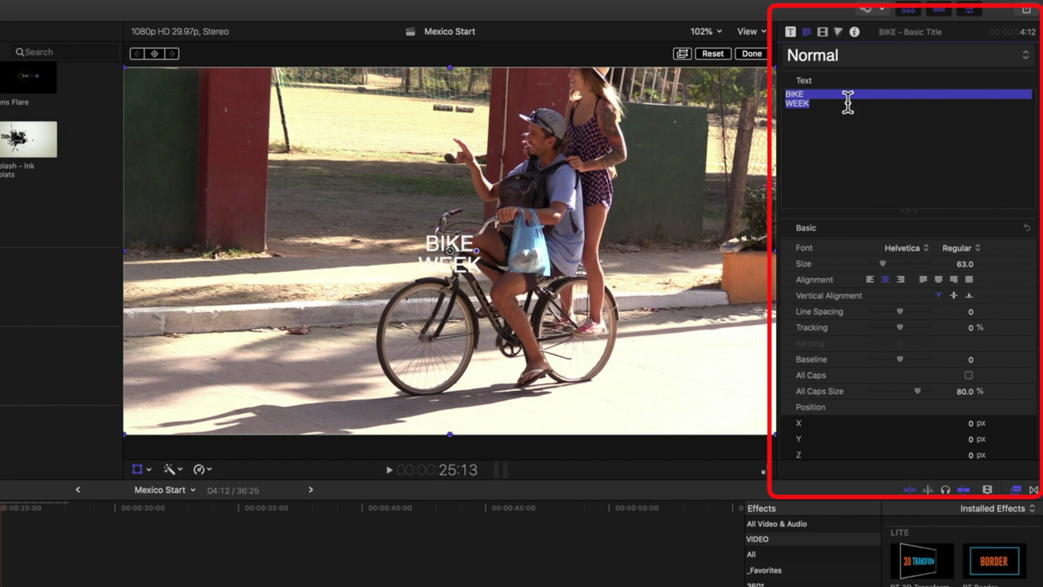
left_click(829, 52)
- Apply the 2D BOLD style to BIKE WEEK, enlarge it, and move it up and right
mouse_move(820, 99)
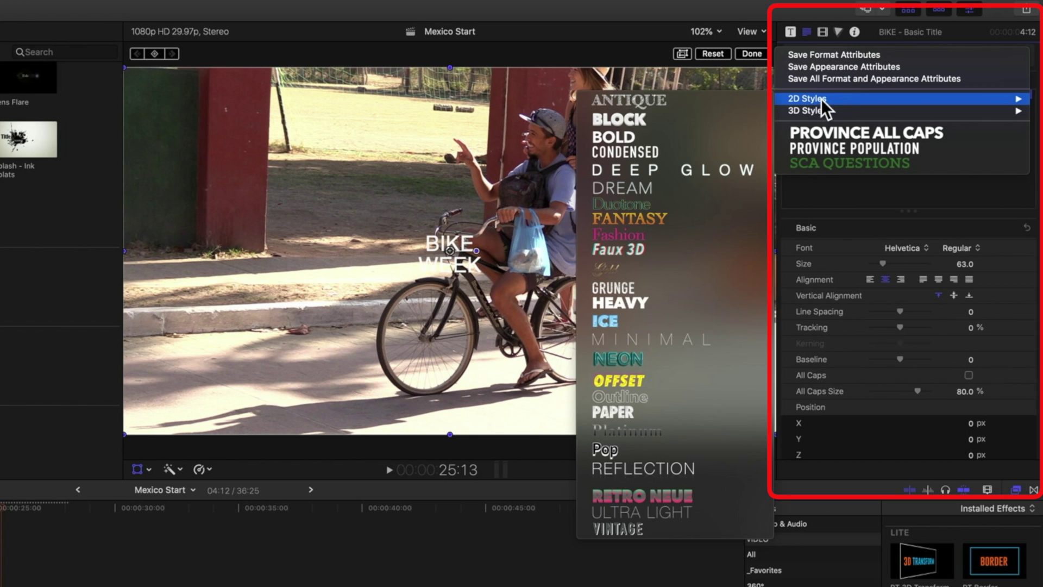
left_click(713, 138)
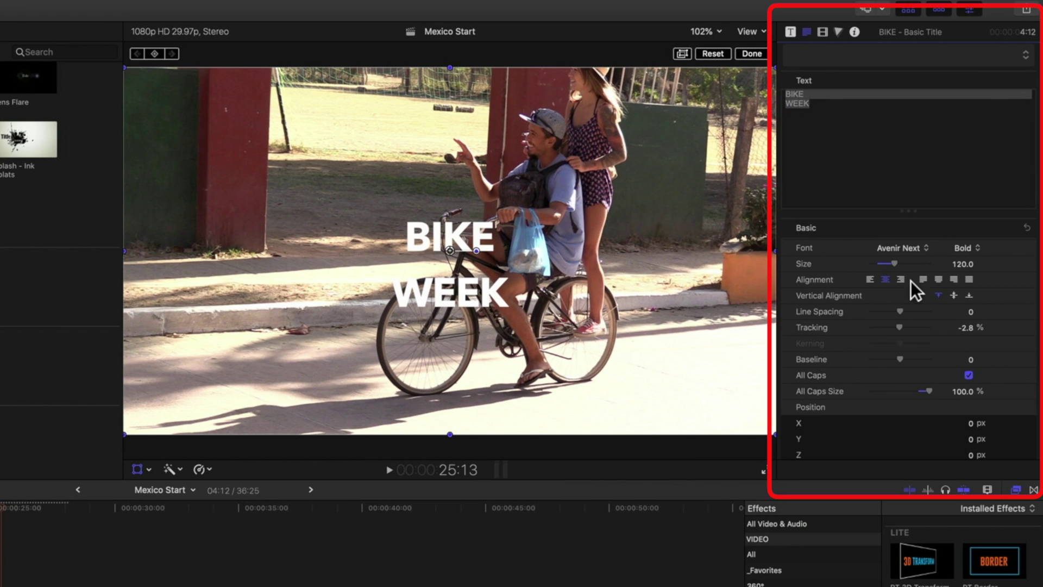
left_click_drag(899, 262, 1000, 263)
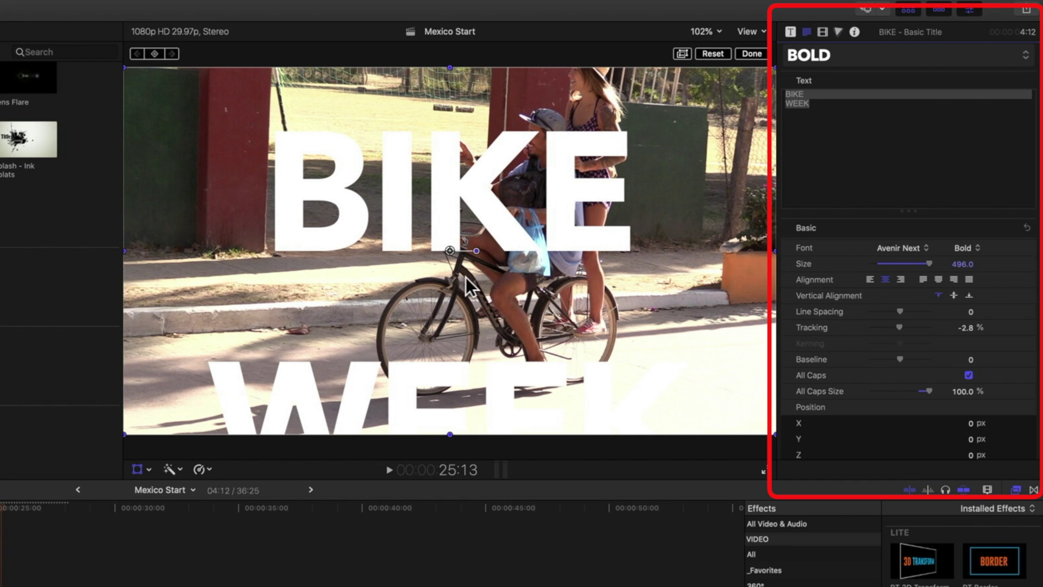
left_click(138, 468)
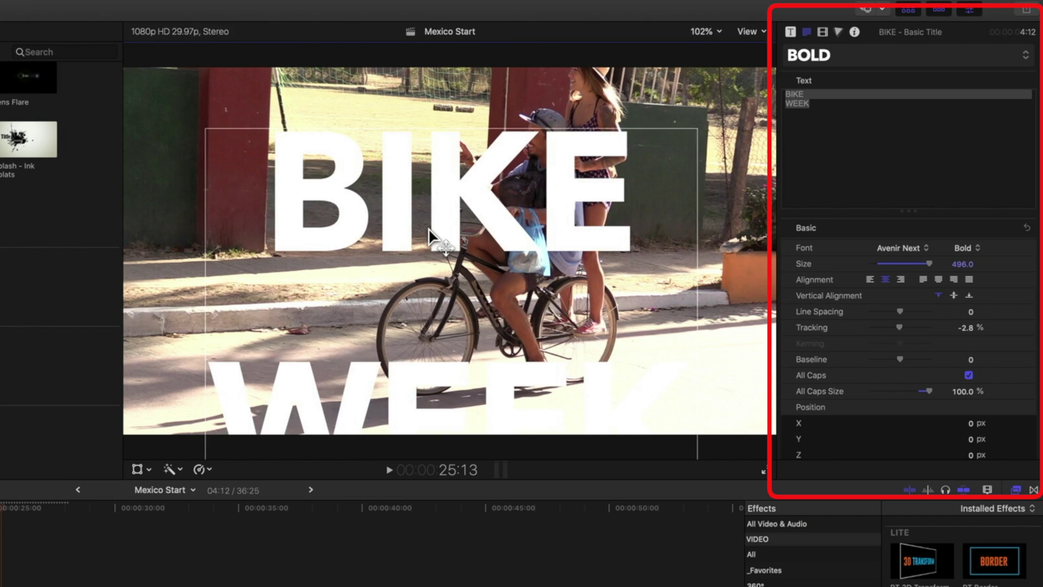
left_click_drag(429, 228, 473, 178)
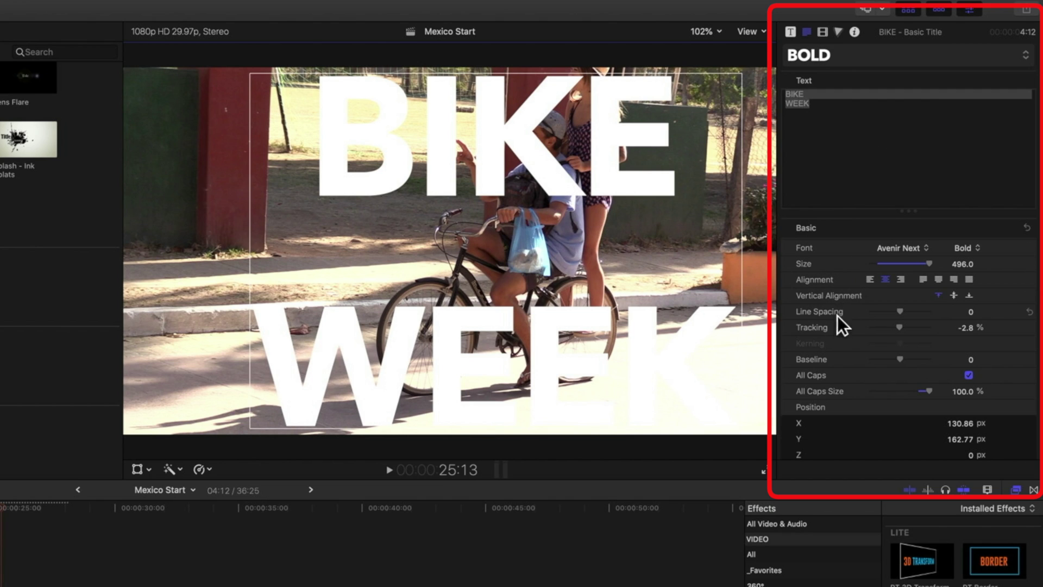
- Tighten line spacing to -396, grow the text to size 639, and recentre it in frame
left_click_drag(900, 311, 836, 309)
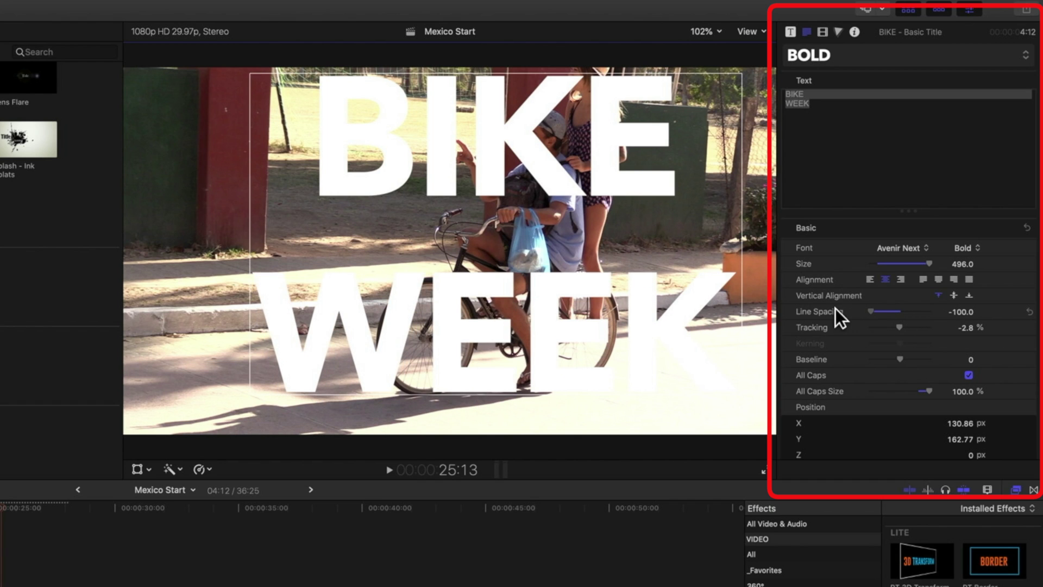
left_click_drag(963, 312, 957, 312)
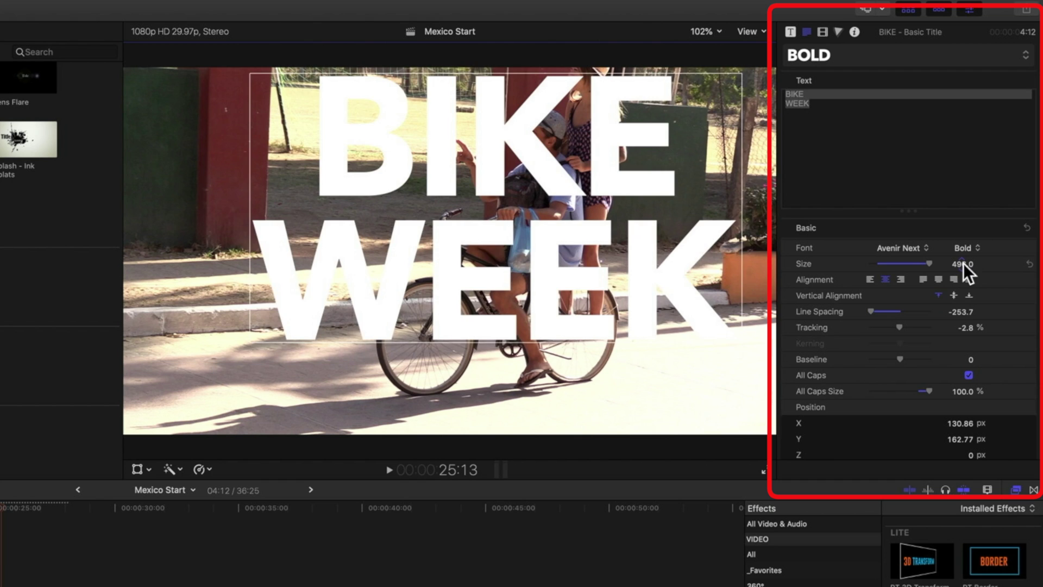
left_click_drag(963, 263, 970, 263)
left_click_drag(655, 131, 664, 156)
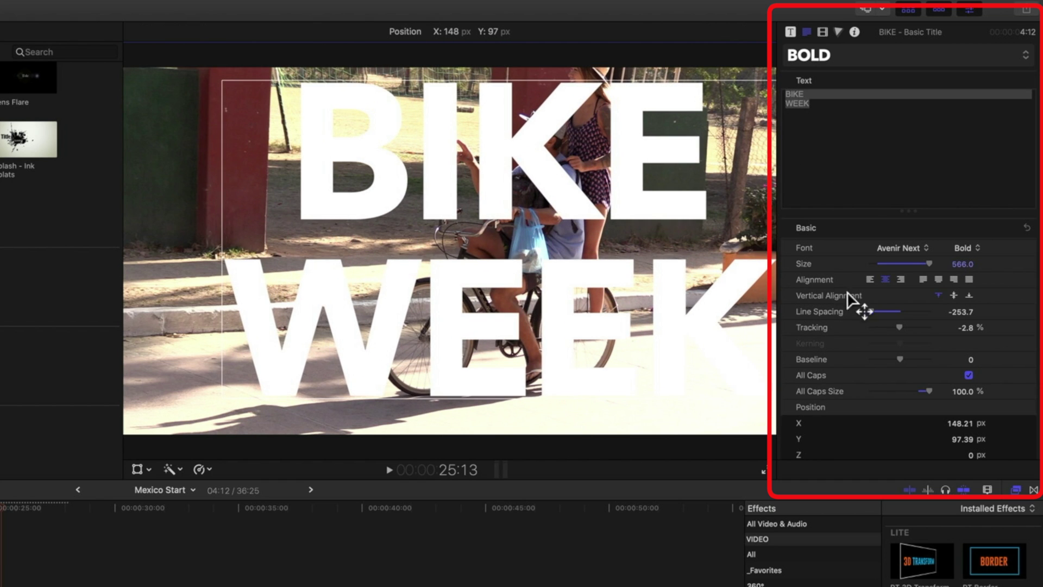
left_click_drag(962, 312, 961, 311)
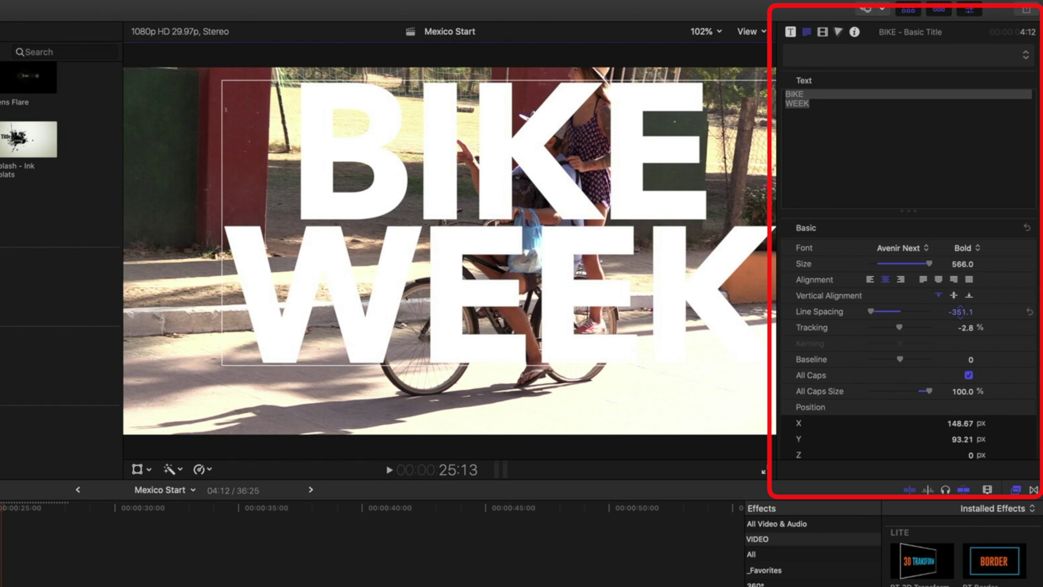
left_click_drag(962, 264, 962, 264)
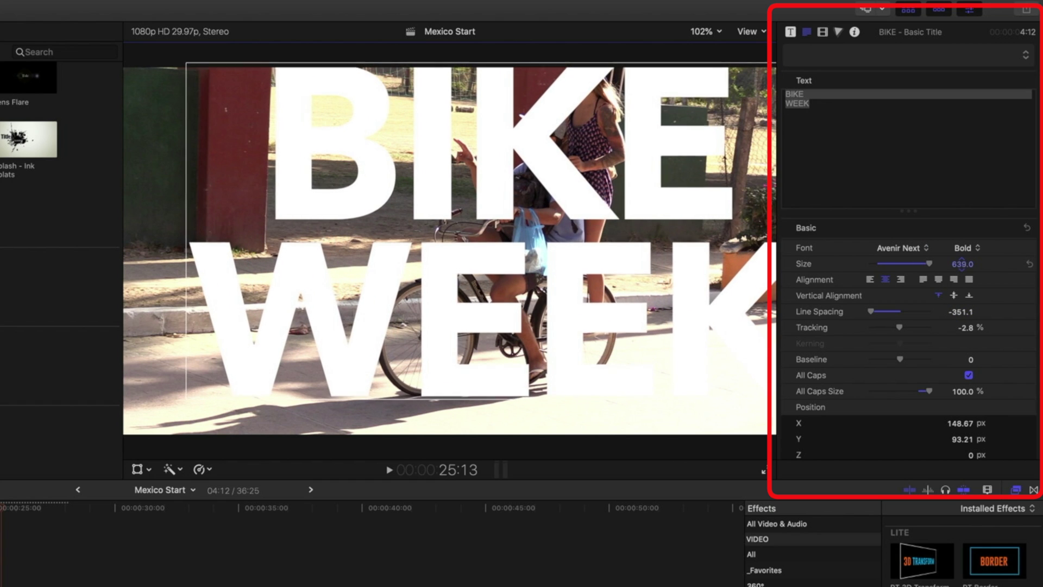
left_click_drag(960, 312, 961, 312)
left_click_drag(625, 170, 580, 174)
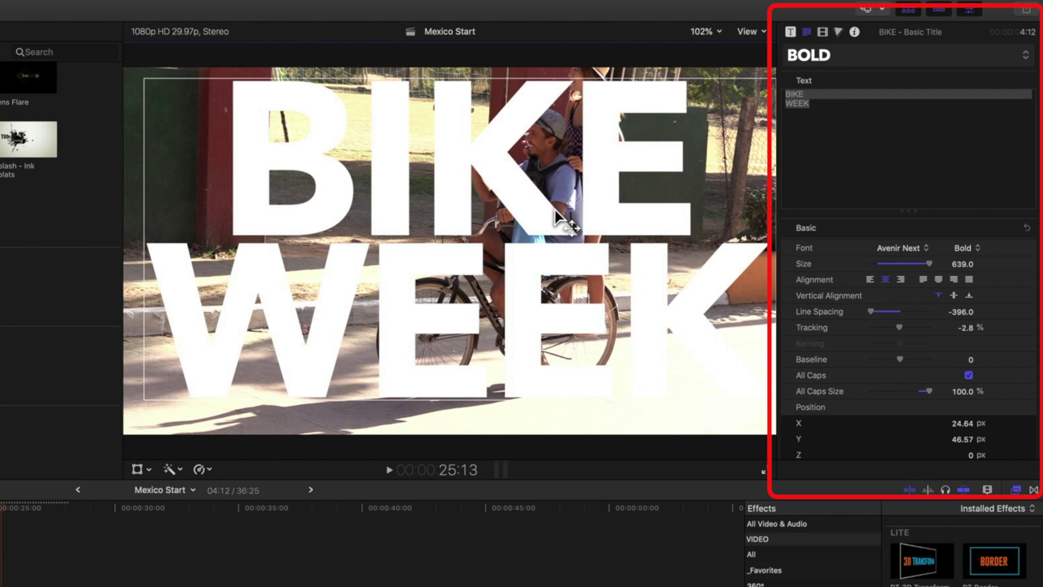
- Set the title's Blend Mode to Stencil Alpha in the Video inspector
left_click(824, 30)
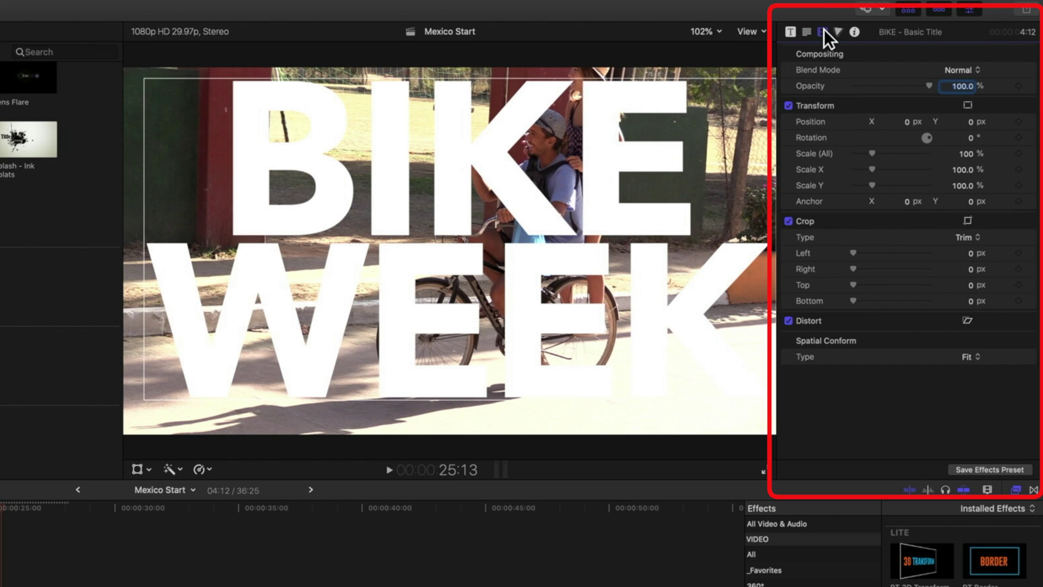
left_click(969, 69)
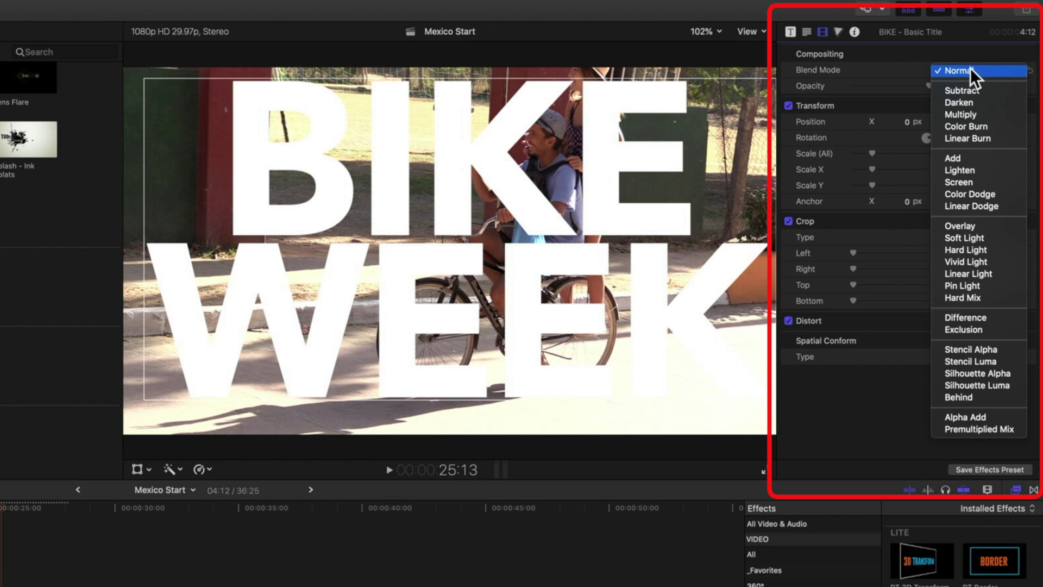
left_click(972, 346)
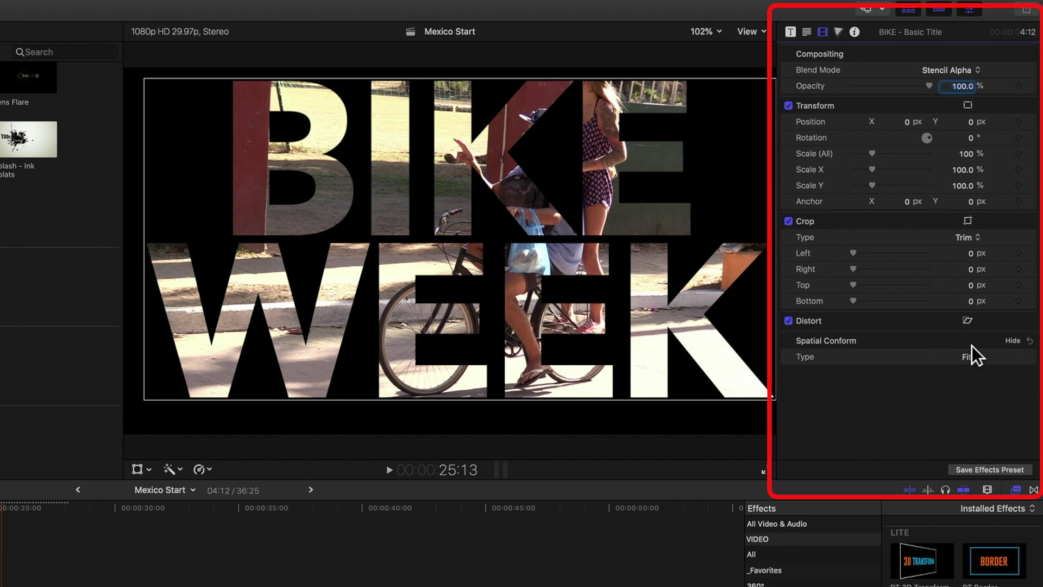
- Play the stencilled title from earlier in the clip to check the bike footage inside the letters
left_click(6, 519)
key("space")
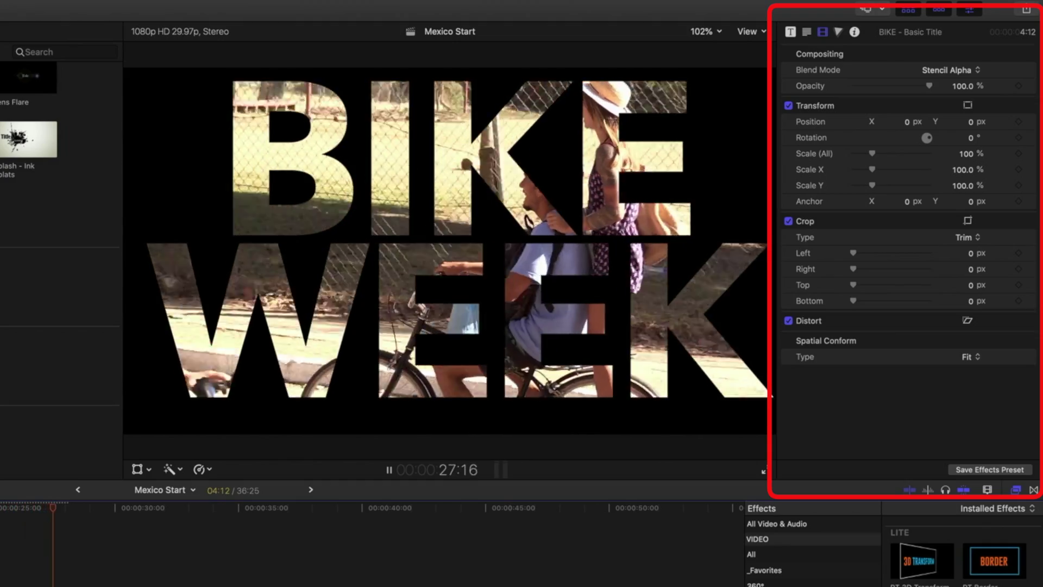
key("space")
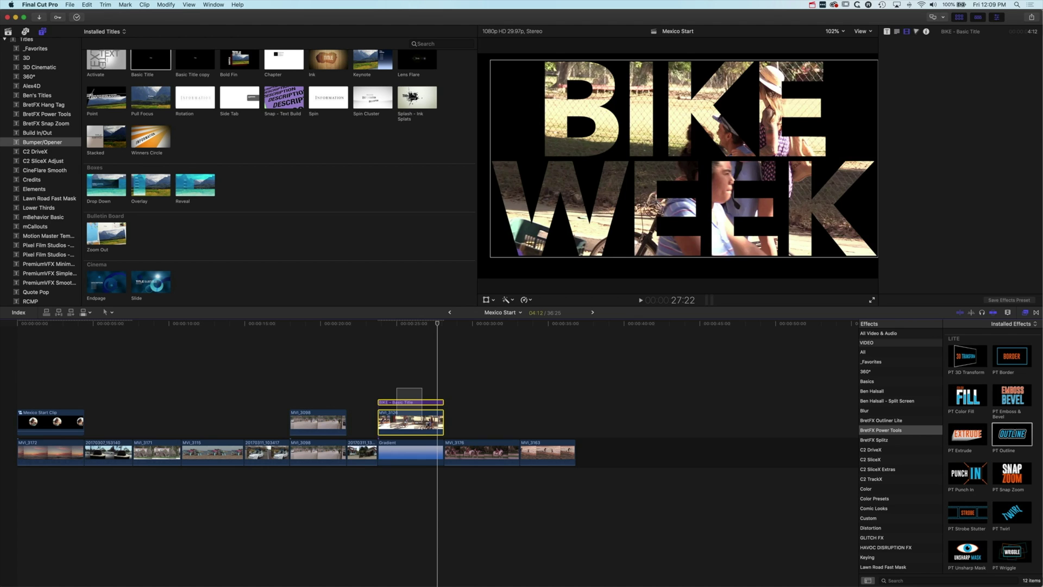
- Combine the title and the MVI_3126 bike clip into a new compound clip
left_click_drag(397, 388, 422, 413)
left_click(69, 5)
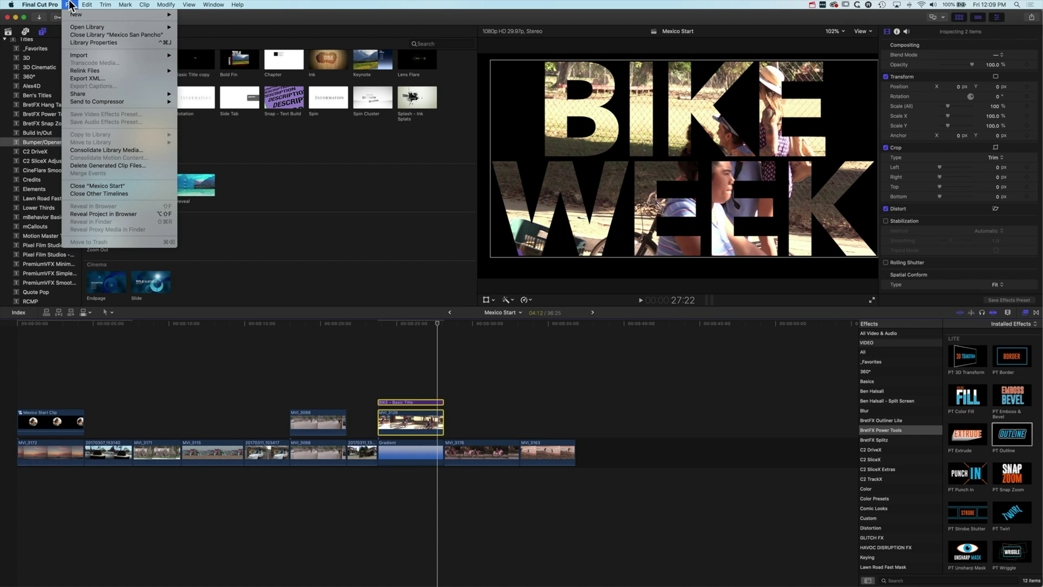
mouse_move(76, 14)
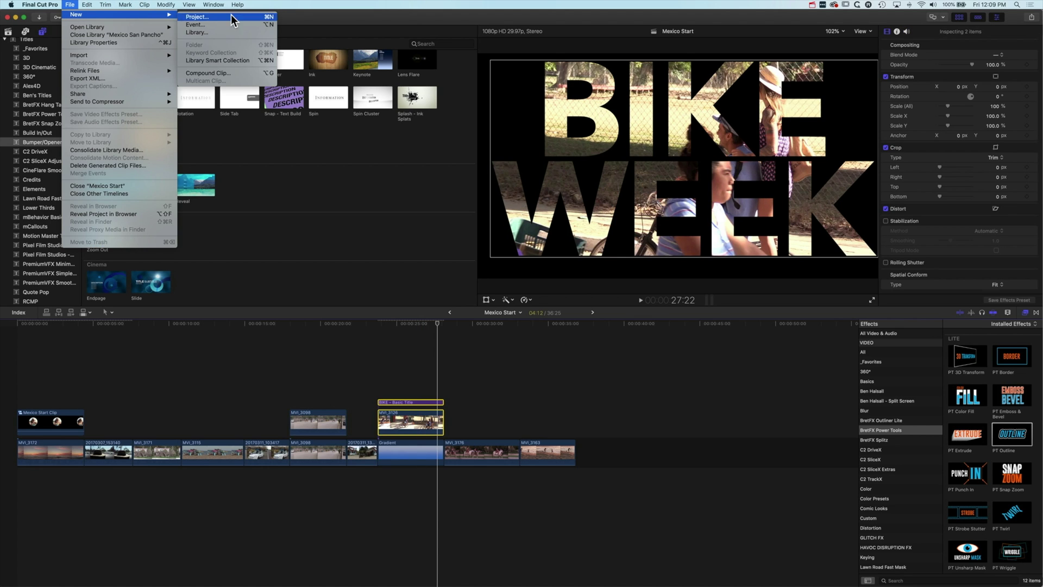
left_click(239, 74)
left_click(632, 60)
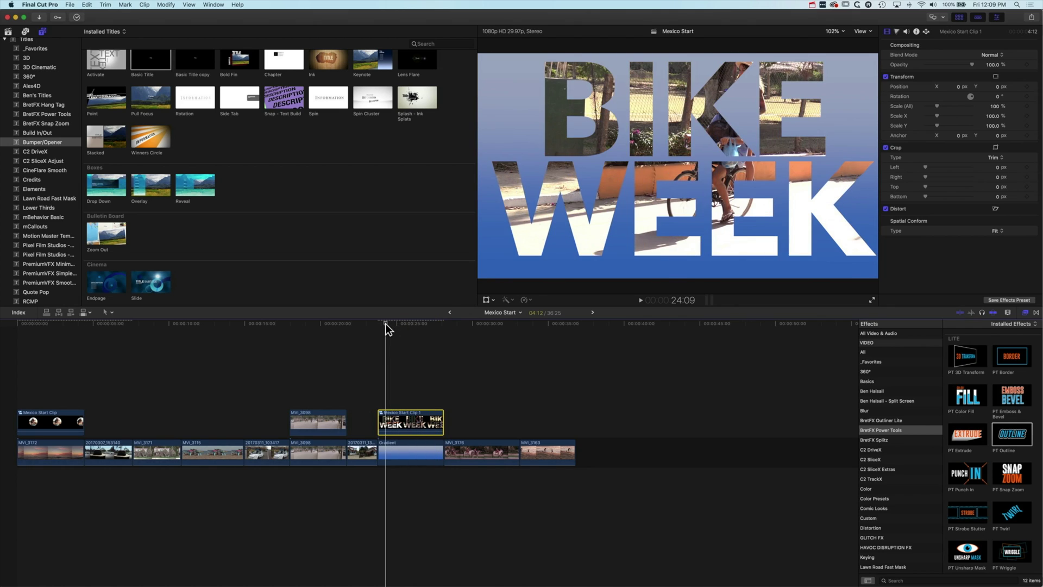
- Add PT Outline to the compound clip with Outline Width 18 and a yellow colour
key("space")
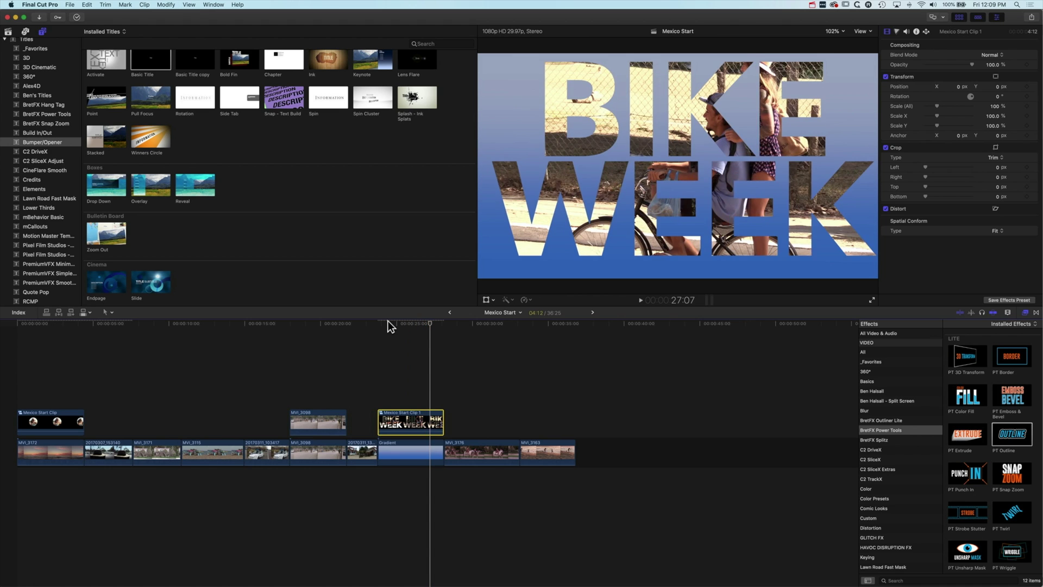
key("space")
left_click_drag(1012, 433, 419, 430)
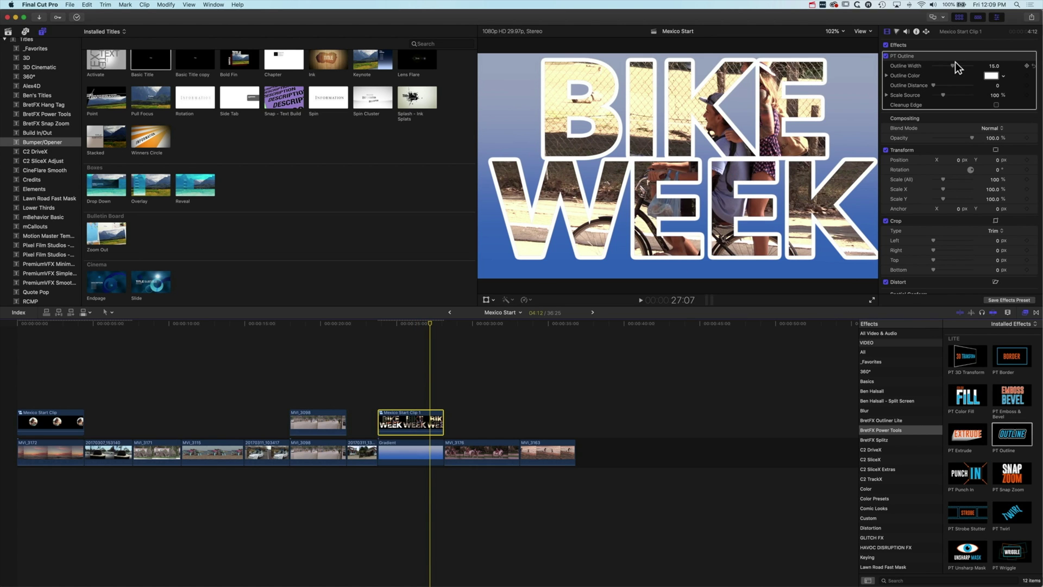
left_click_drag(956, 64, 933, 84)
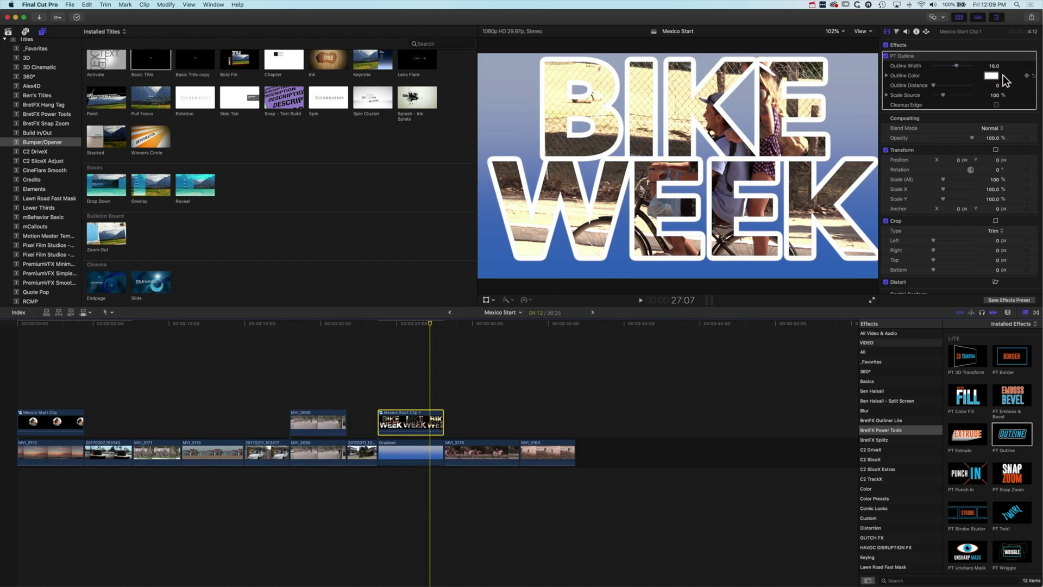
left_click_drag(1004, 75, 971, 93)
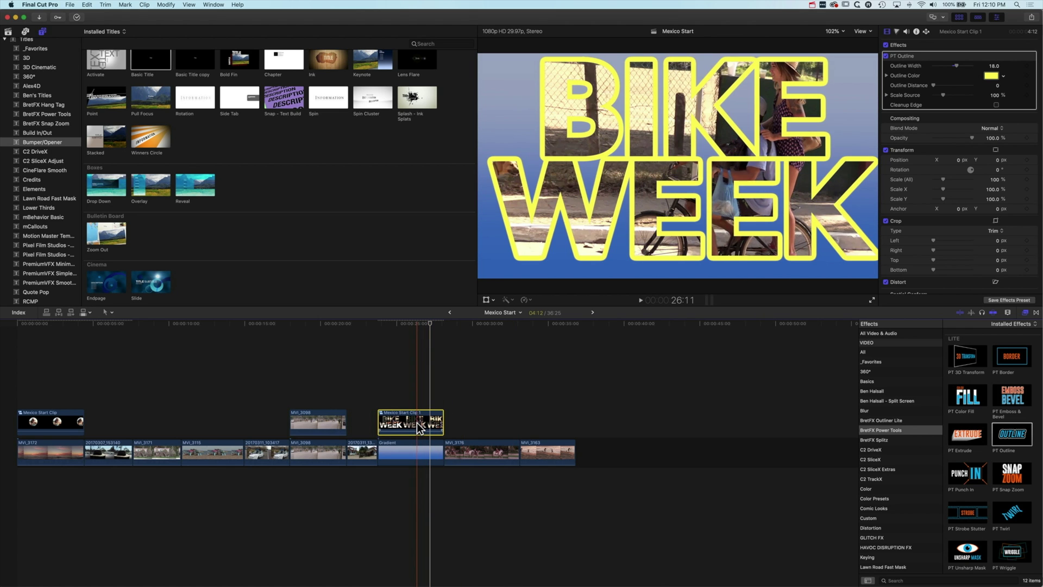
- Inside the compound clip, loosen the title's Line Spacing to -344, then return to Mexico Start
double_click(416, 422)
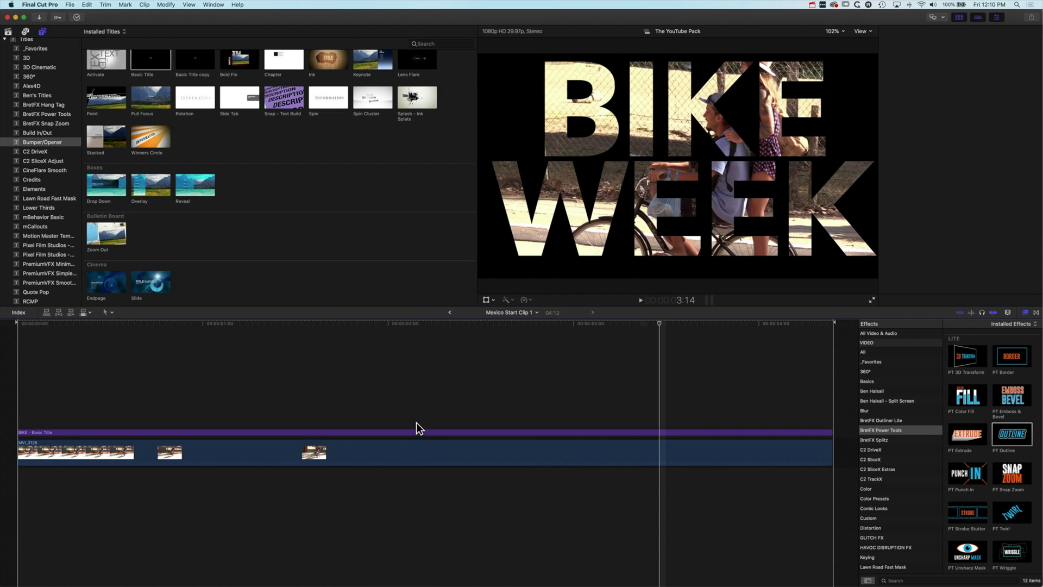
left_click(344, 432)
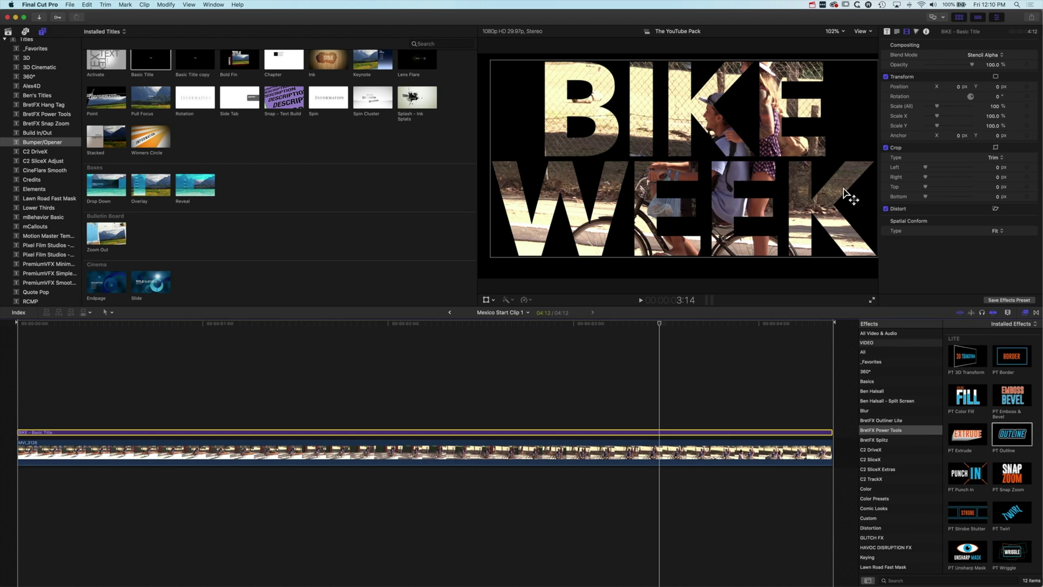
left_click(896, 31)
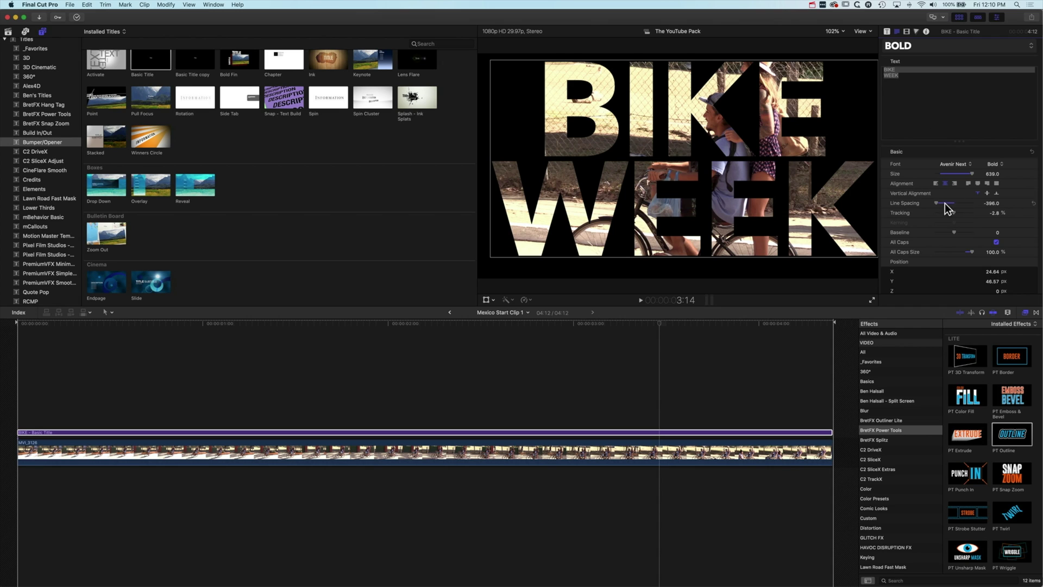
left_click_drag(993, 209, 990, 199)
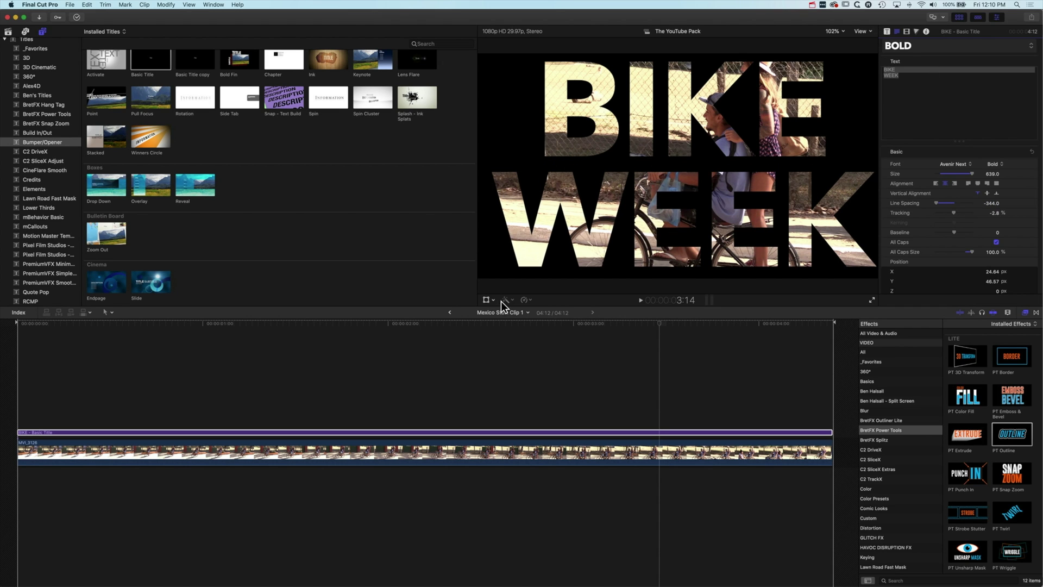
left_click(449, 312)
mouse_move(434, 323)
left_mouse_down()
mouse_move(395, 324)
mouse_move(449, 328)
mouse_move(386, 324)
mouse_move(415, 325)
left_mouse_up()
- Recolour the Gradient background with orange as Color 1 and magenta as Color 2
left_click(431, 447)
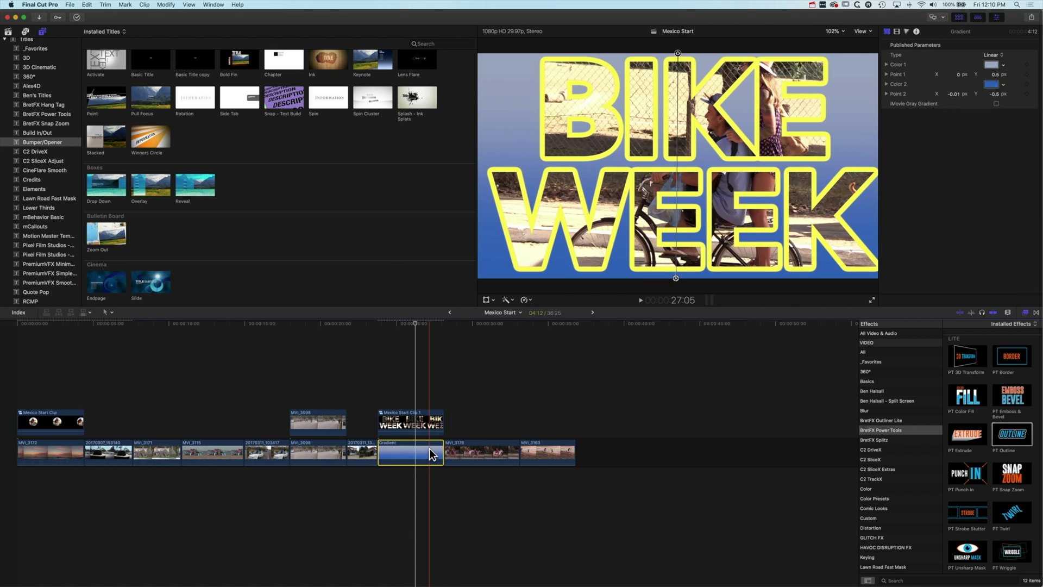
left_click(1004, 64)
left_click_drag(1003, 63, 967, 155)
left_click(1004, 85)
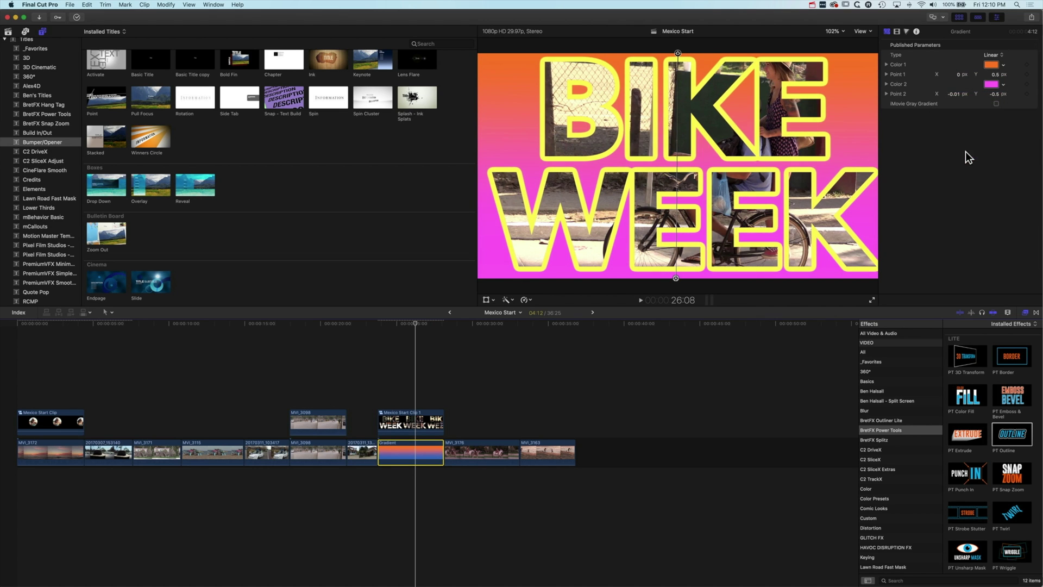
left_click_drag(417, 324, 413, 326)
left_click(409, 416)
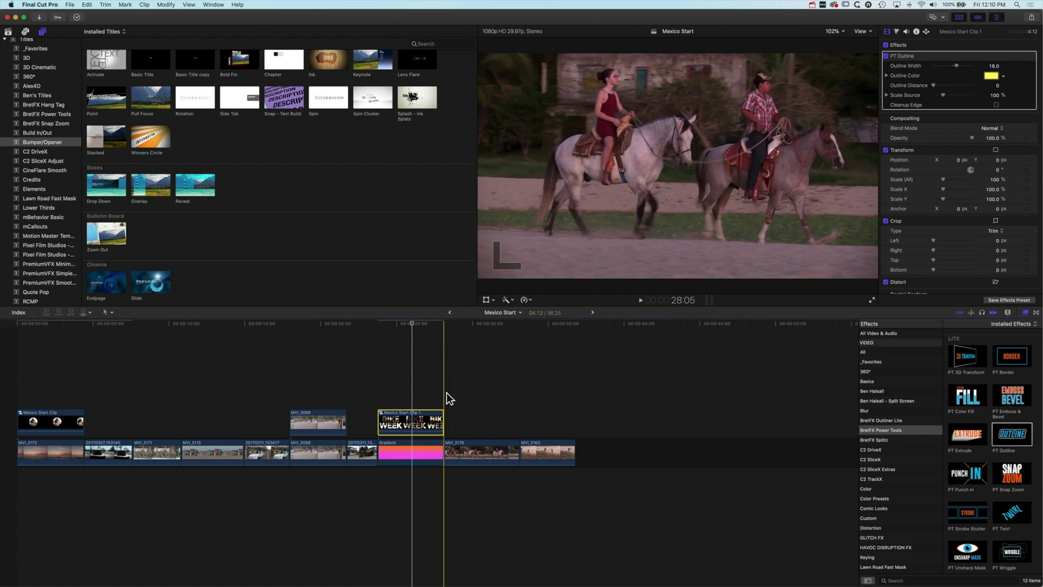
- Disable PT Outline and add PT Extrude to the title with angle 161.1° and distance 60.8
left_click(887, 56)
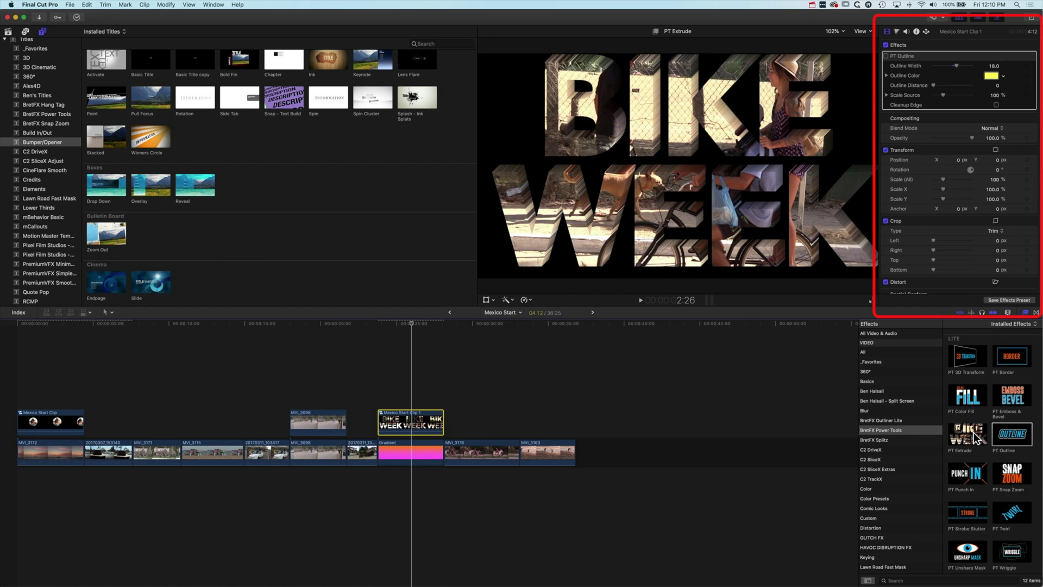
left_click_drag(966, 432, 405, 416)
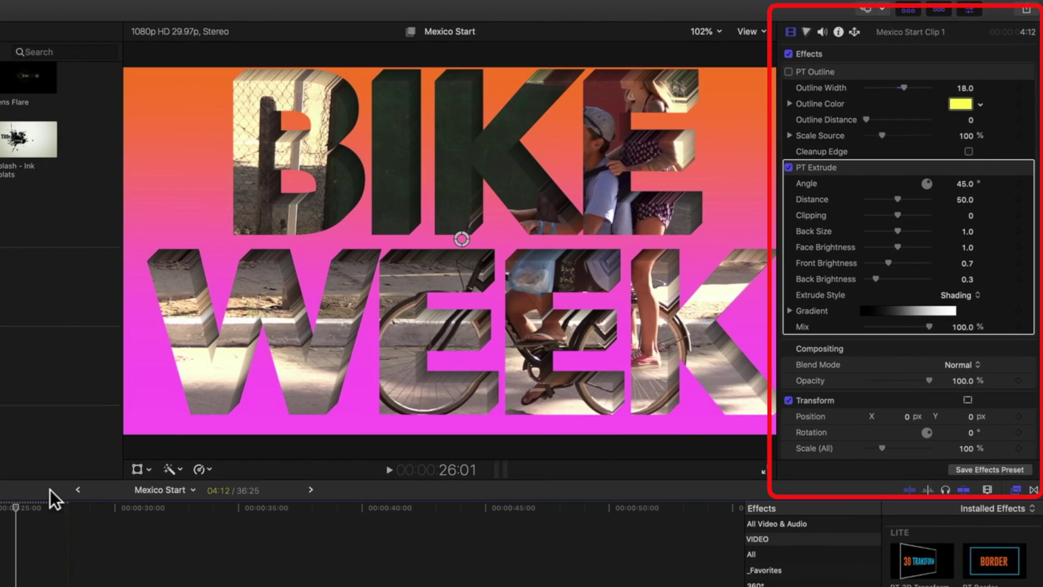
left_click_drag(21, 509, 1, 521)
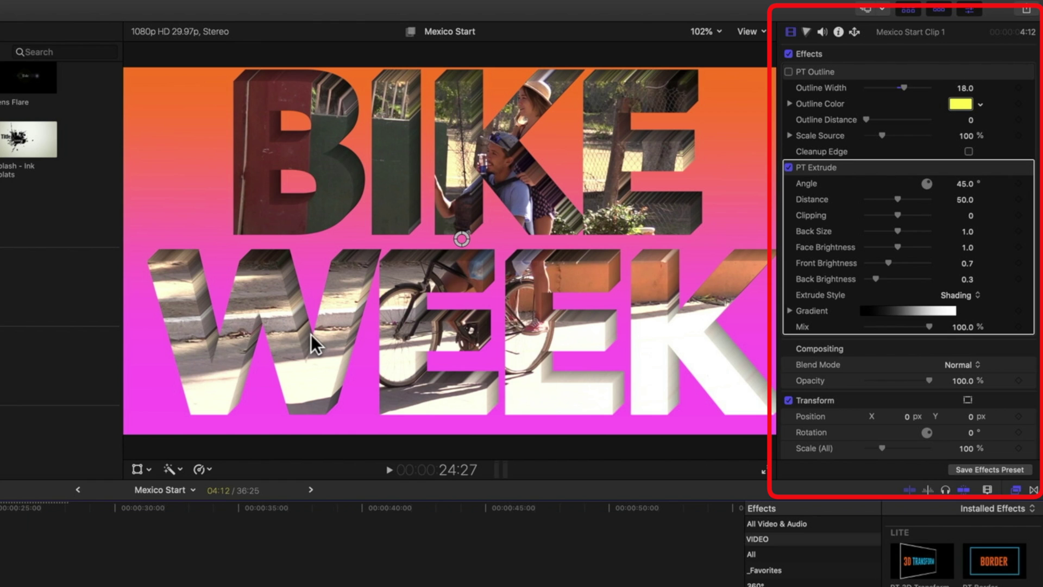
left_click_drag(462, 238, 429, 244)
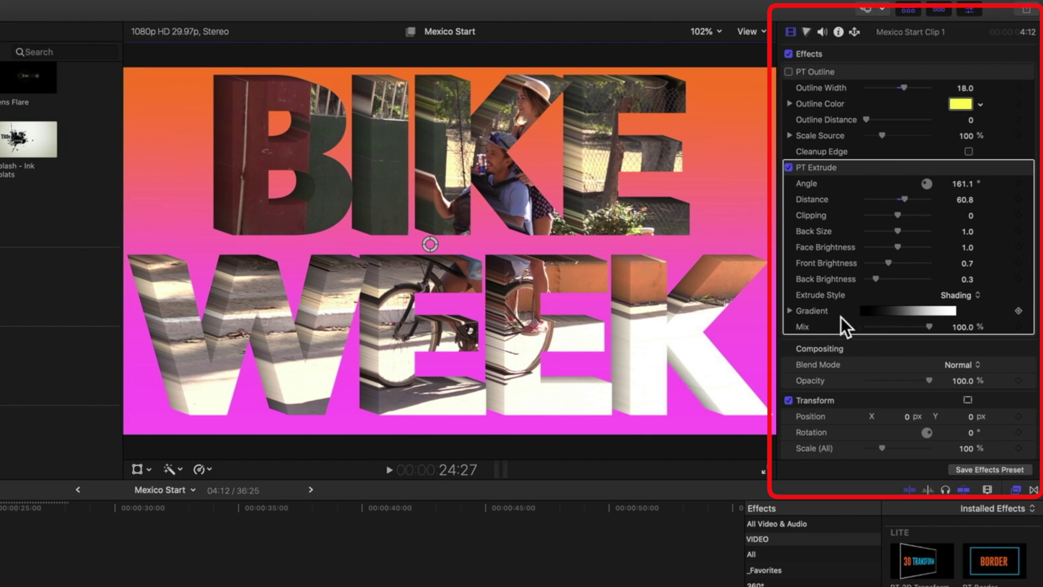
left_click(791, 311)
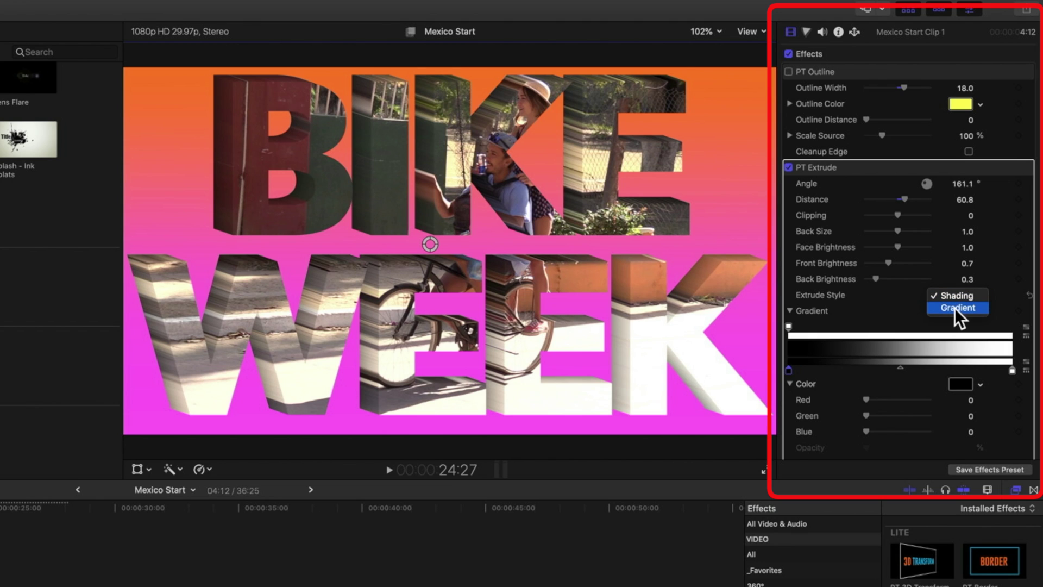
- Set Extrude Style to Gradient with an orange left stop and a red right stop
left_click(955, 307)
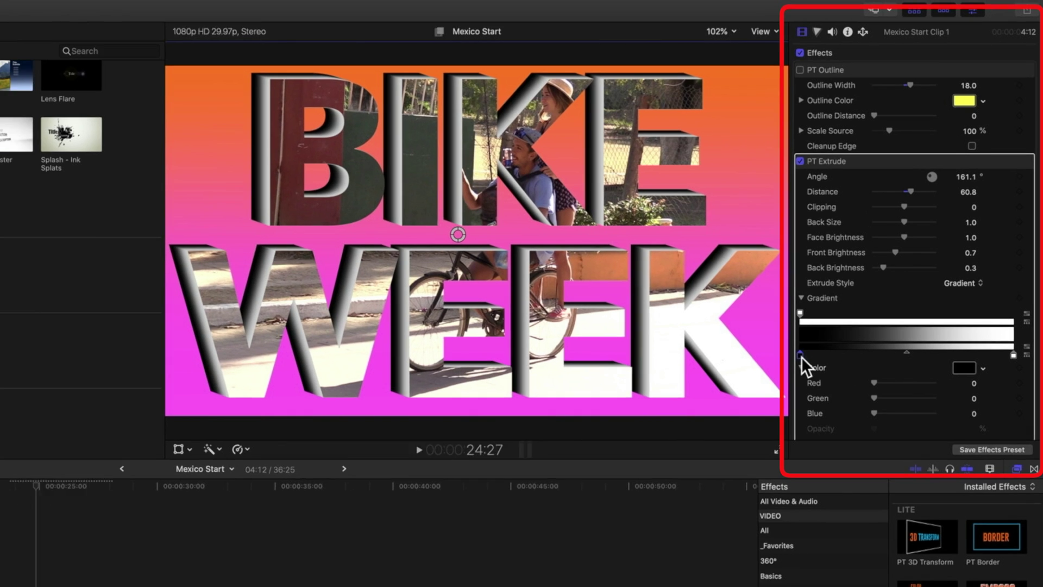
left_click(789, 370)
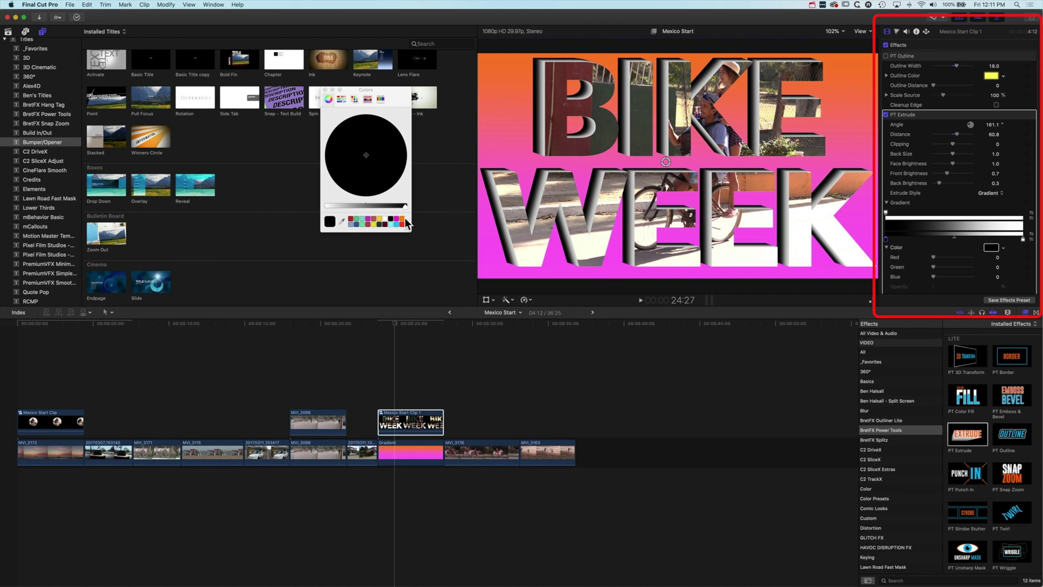
left_click(402, 219)
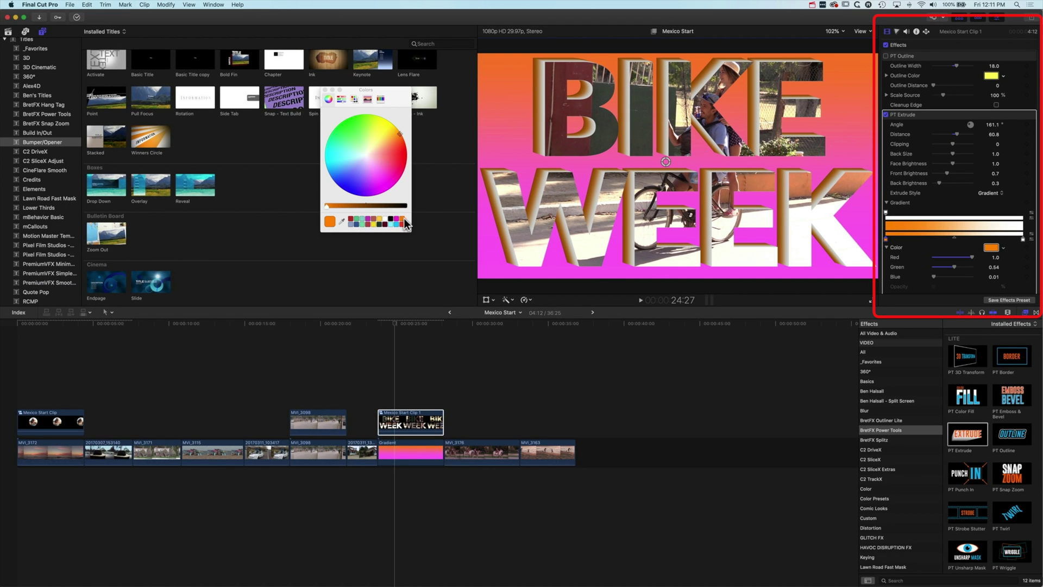
left_click(1024, 239)
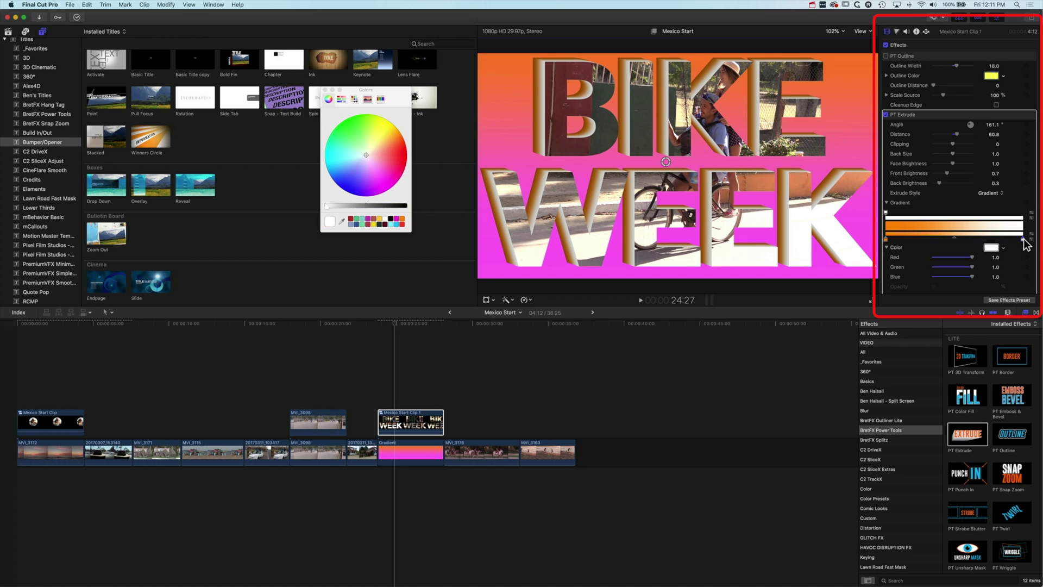
left_click(403, 218)
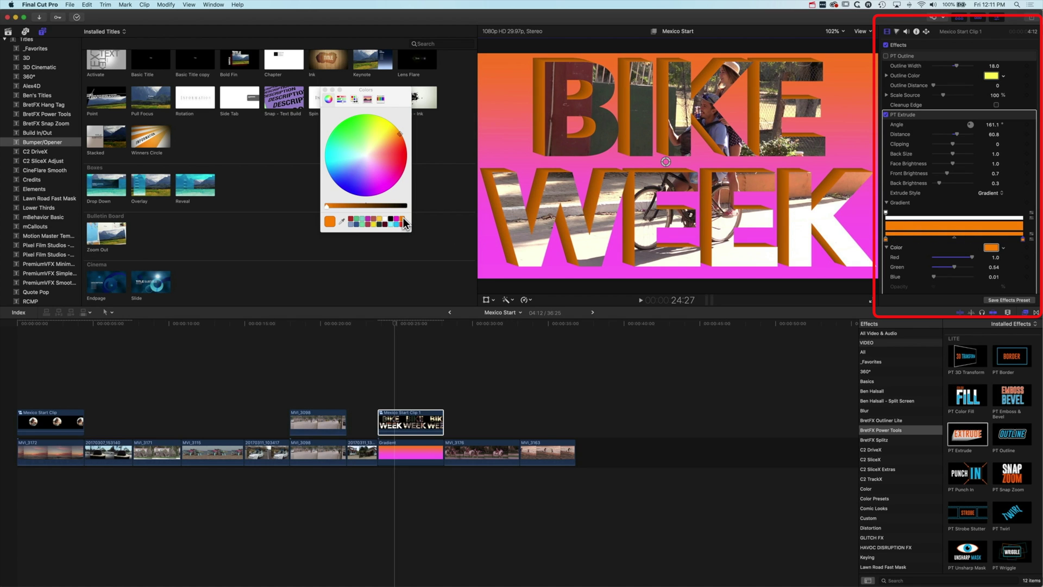
mouse_move(398, 133)
left_mouse_down()
mouse_move(385, 136)
mouse_move(394, 154)
left_mouse_up()
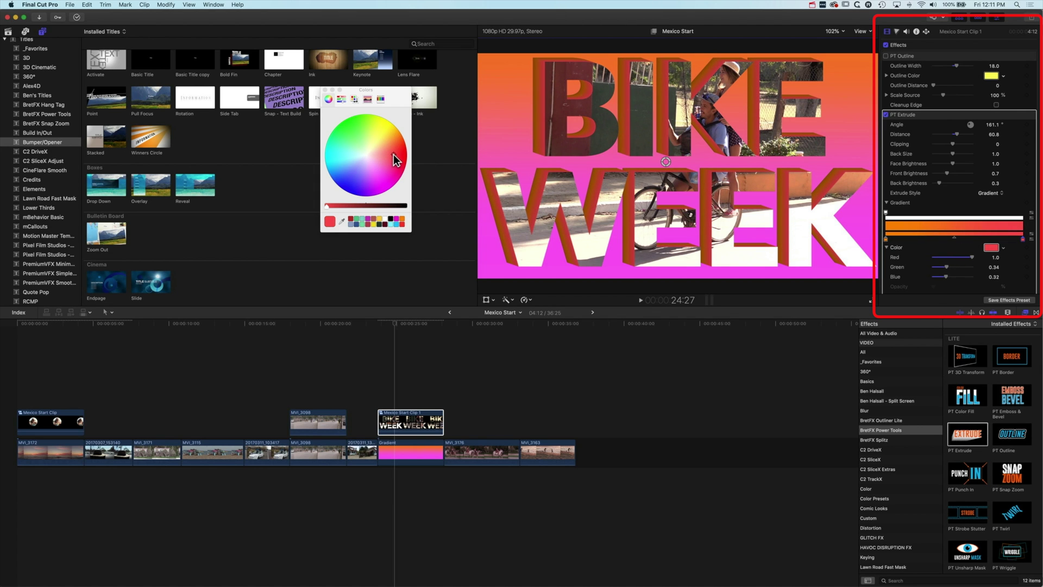
- Change the Gradient background to pale yellow for Color 1 and pale pink for Color 2
left_click(324, 89)
left_click(413, 455)
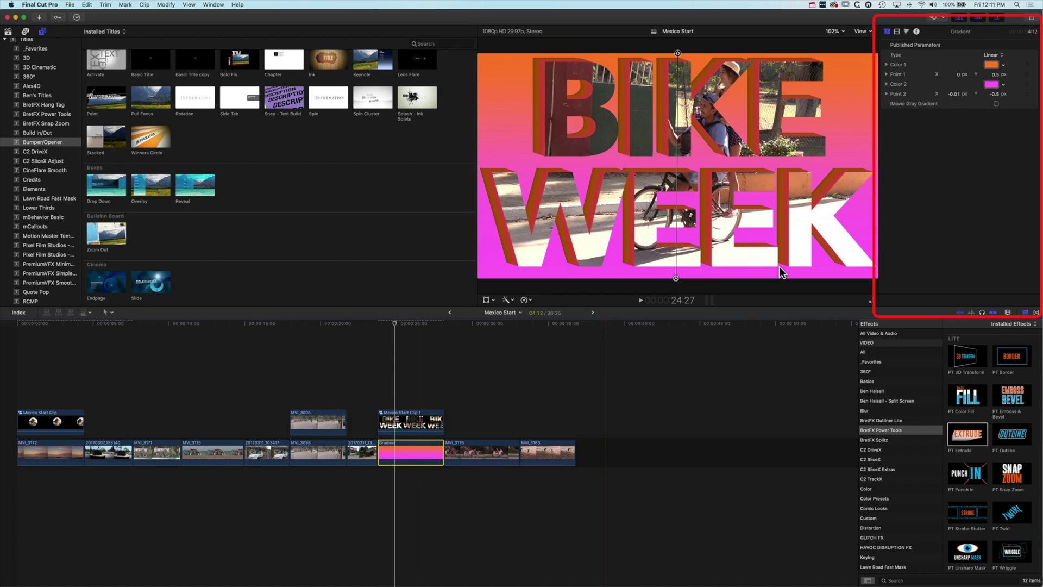
left_click(1003, 64)
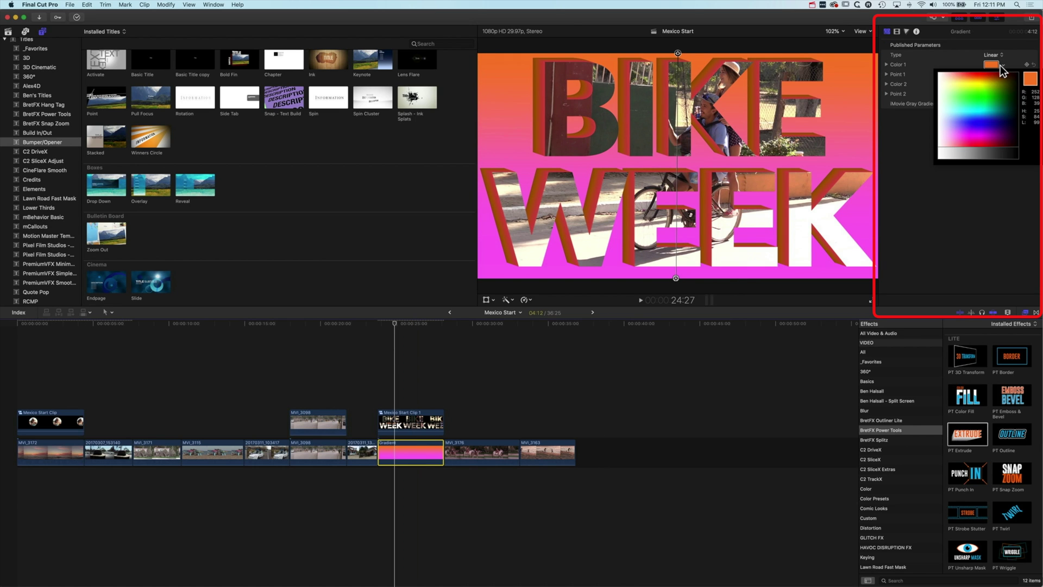
left_click_drag(970, 81, 950, 151)
left_click(1003, 84)
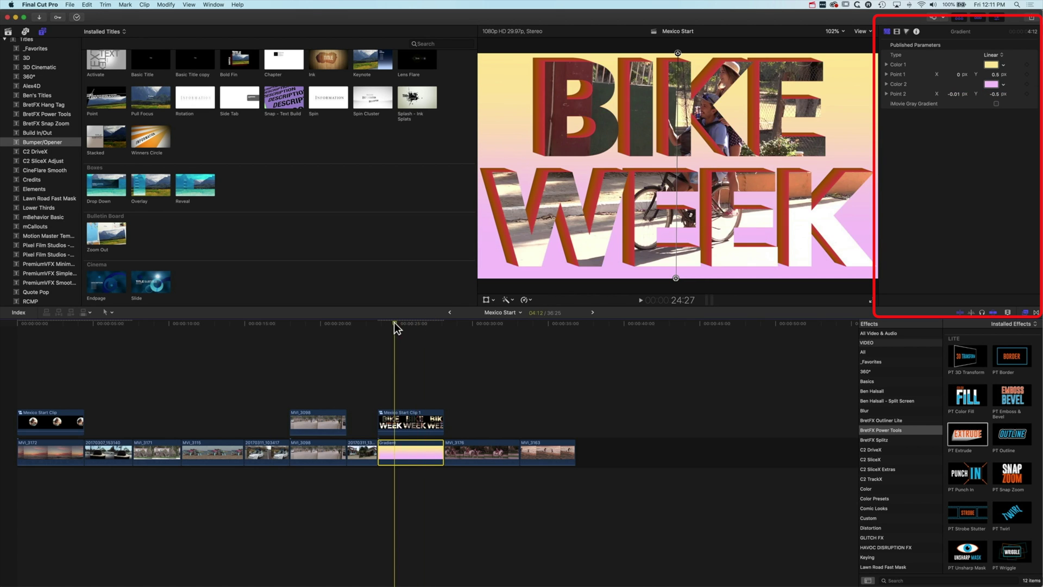
left_click(412, 419)
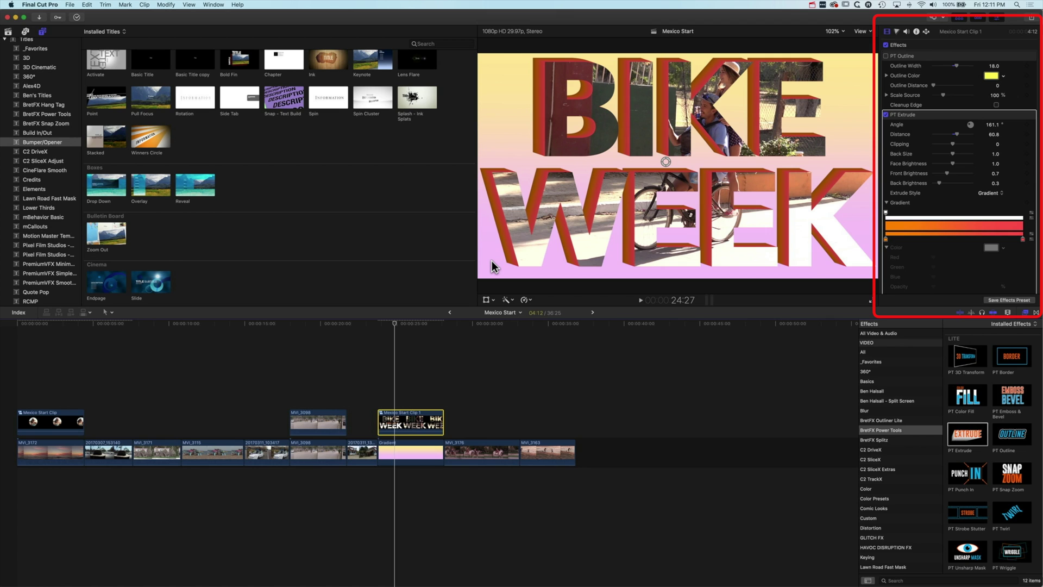
- Scale the extruded BIKE WEEK title with Transform handles and centre it to span most of the frame
left_click(487, 299)
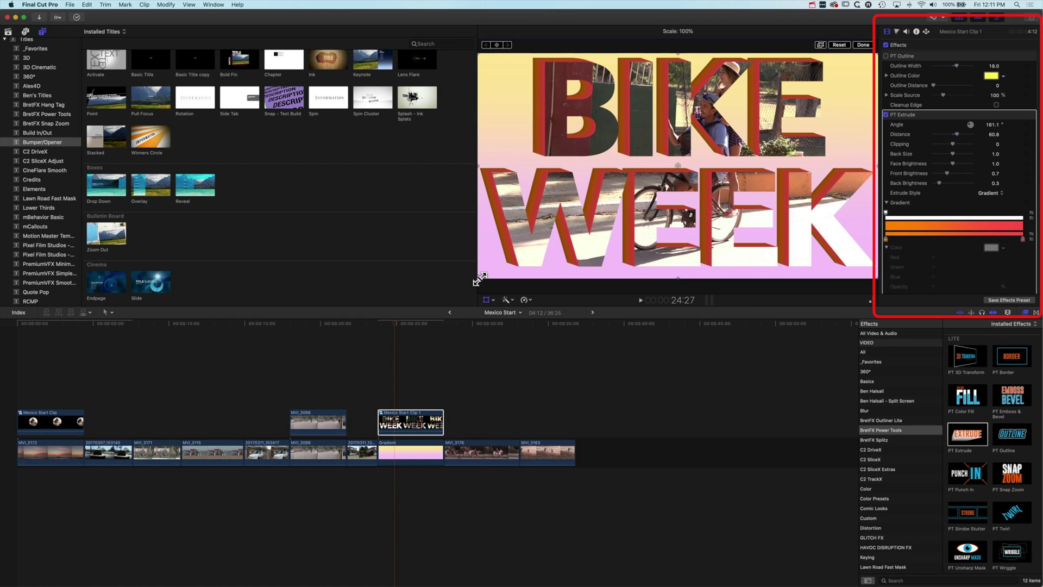
left_click_drag(482, 277, 585, 216)
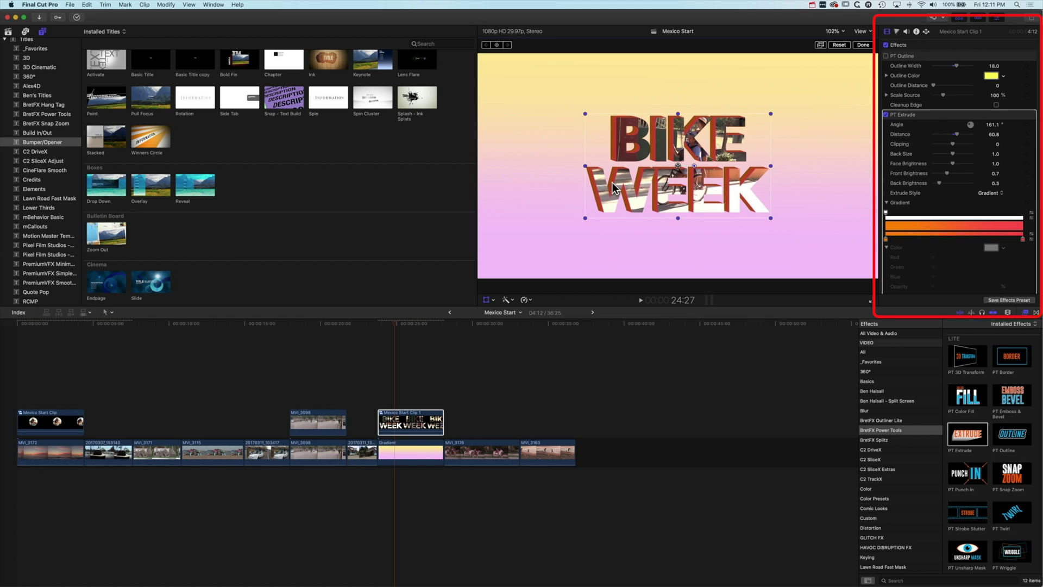
left_click_drag(708, 192, 634, 155)
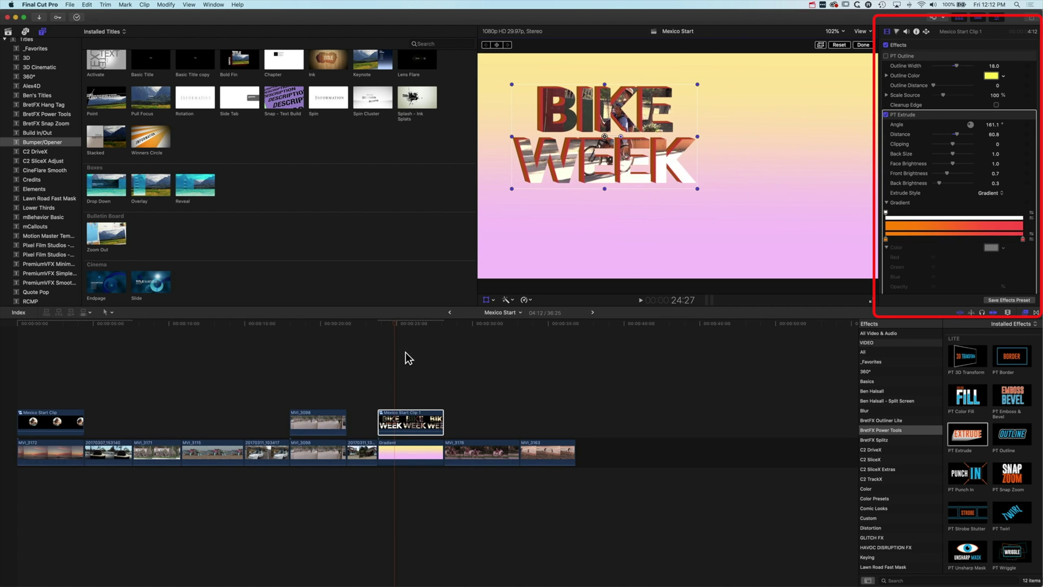
left_click(382, 322)
key("space")
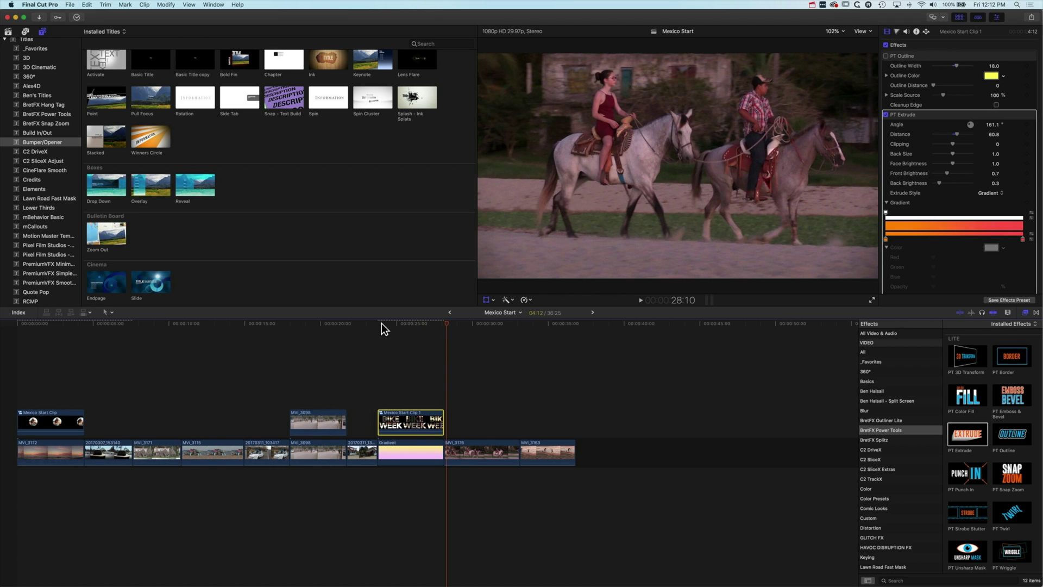
left_click(400, 324)
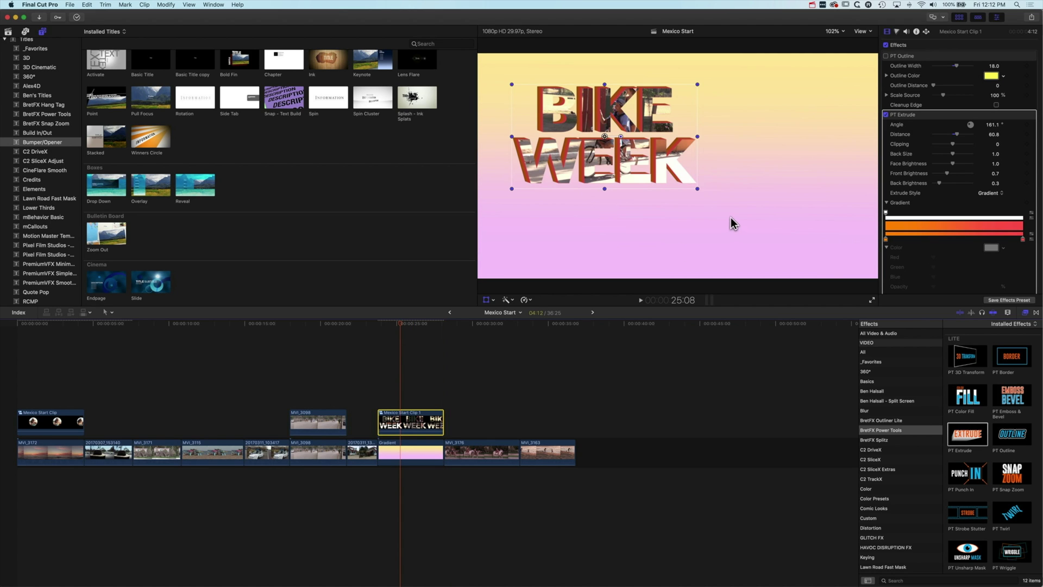
left_click_drag(698, 189, 694, 234)
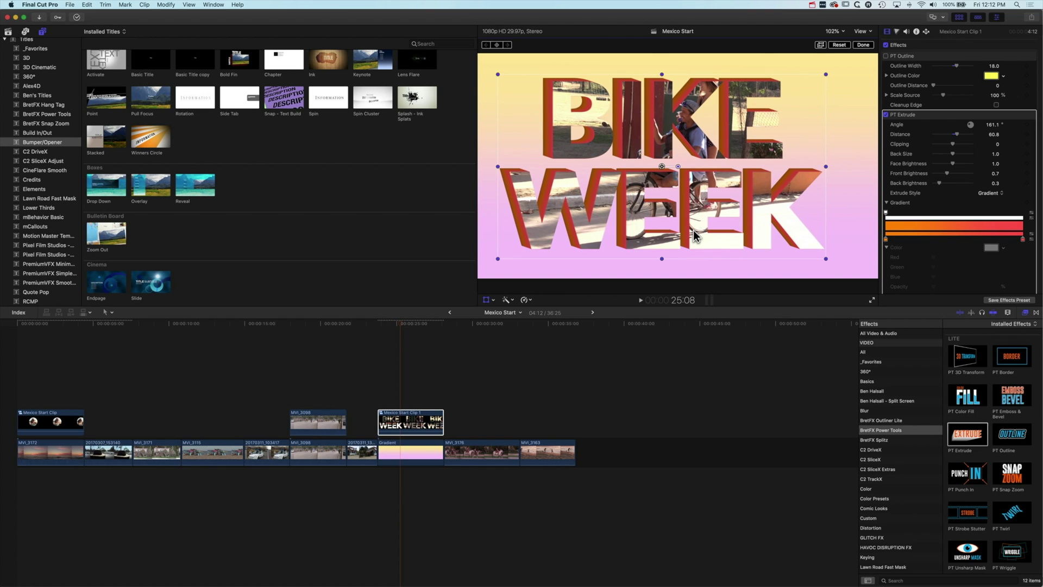
- Return the playhead to 0:00 of Mexico Start, showing the ringed face over the sunset
left_click(48, 327)
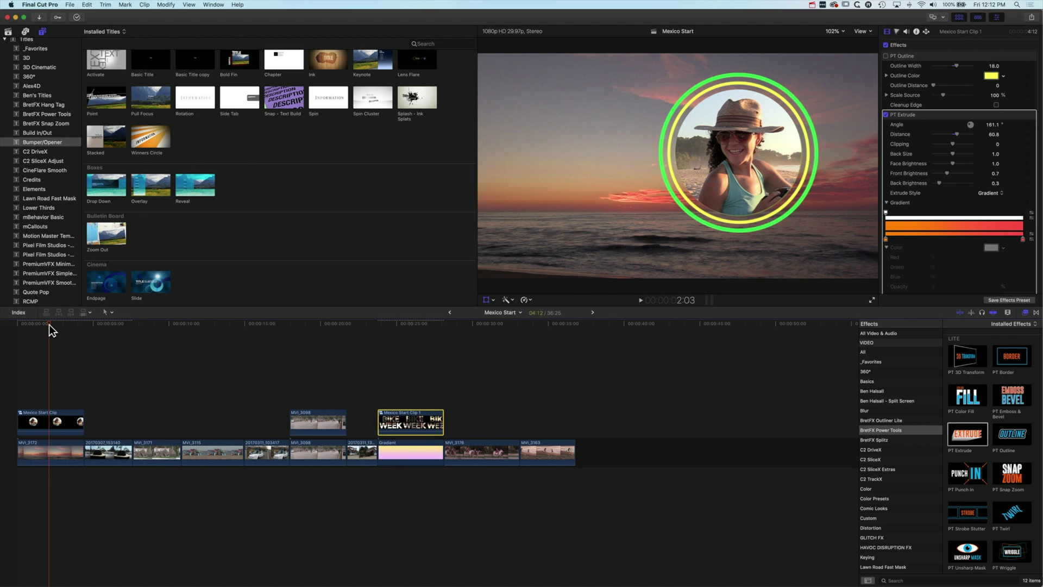